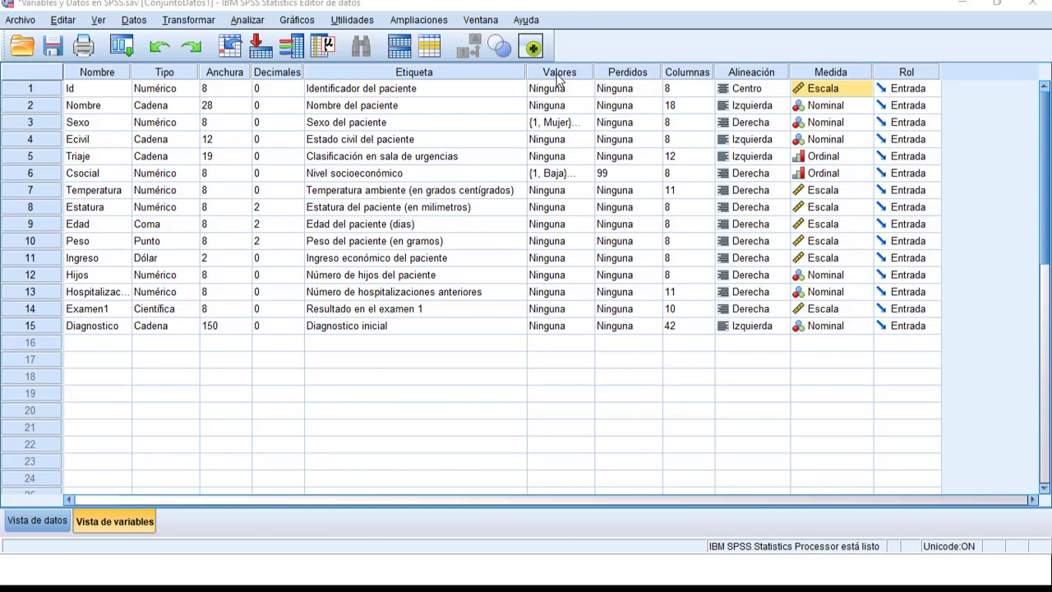
# Widen the Etiqueta column in the variable list and show the Nombre variable's data from its definition row
pyautogui.moveTo(527, 74); pyautogui.dragTo(550, 73)
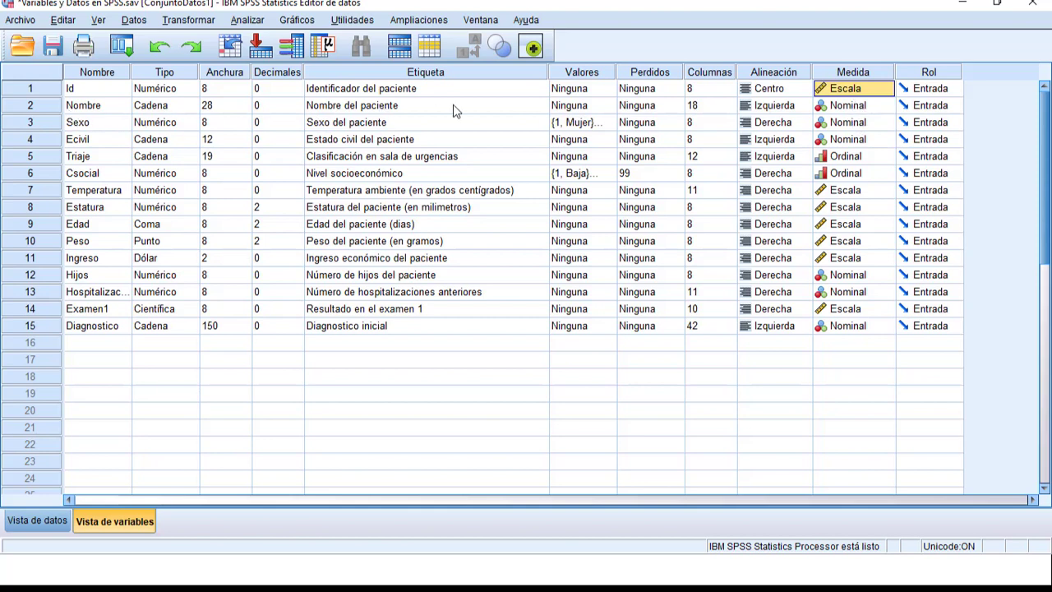
pyautogui.click(338, 113)
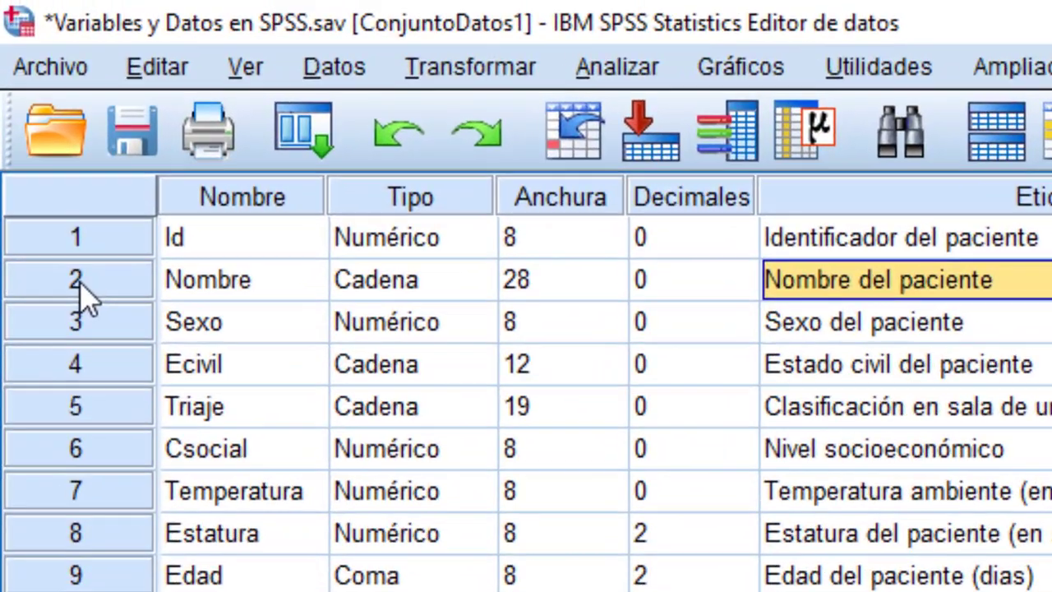
pyautogui.click(55, 195)
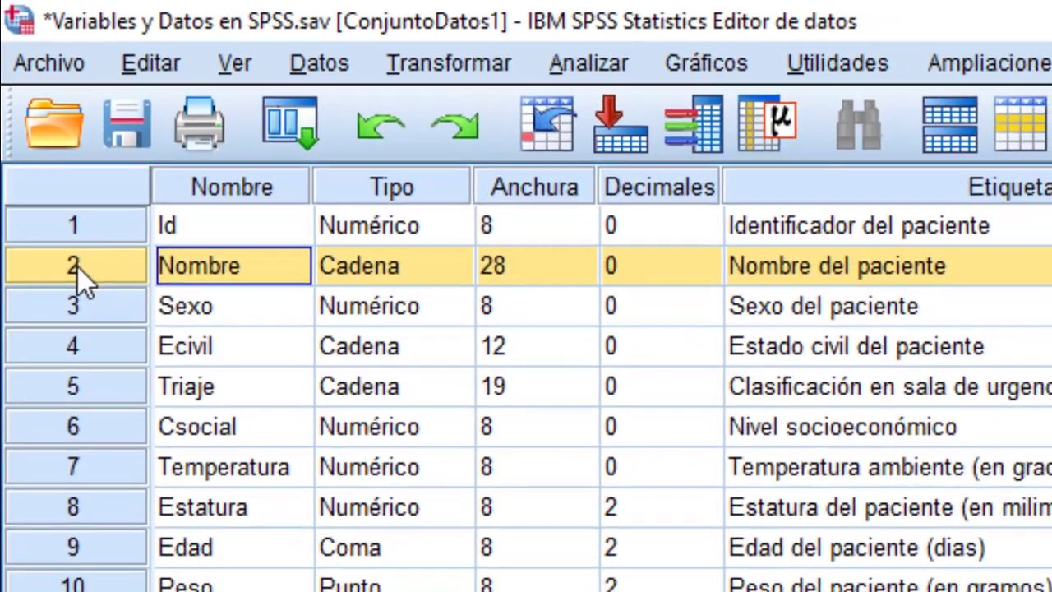
pyautogui.doubleClick(78, 267)
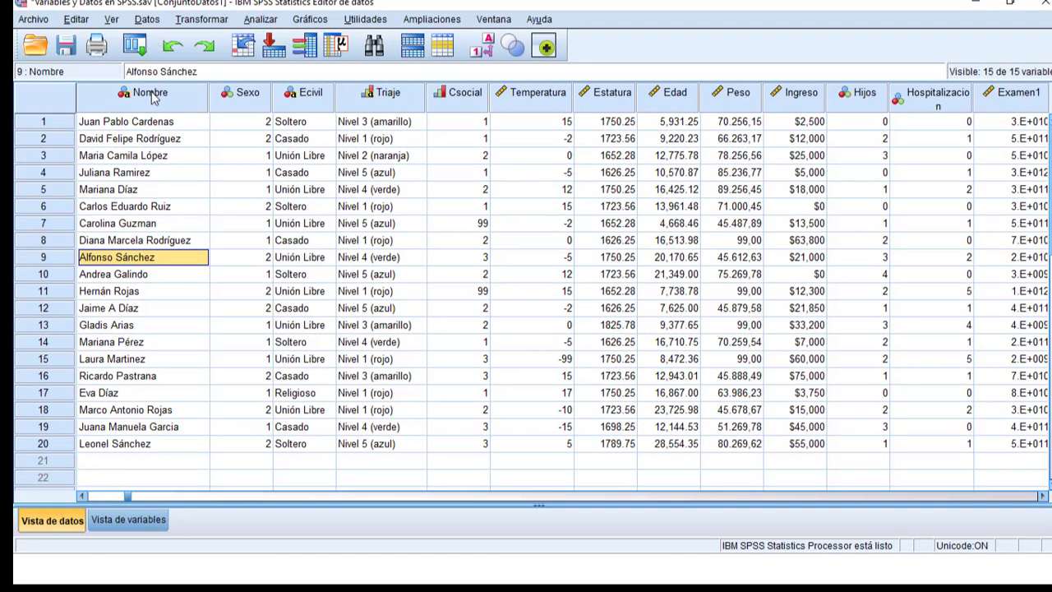
# Go from the Nombre data column to its variable definition, and return from that row to its data
pyautogui.moveTo(152, 97)
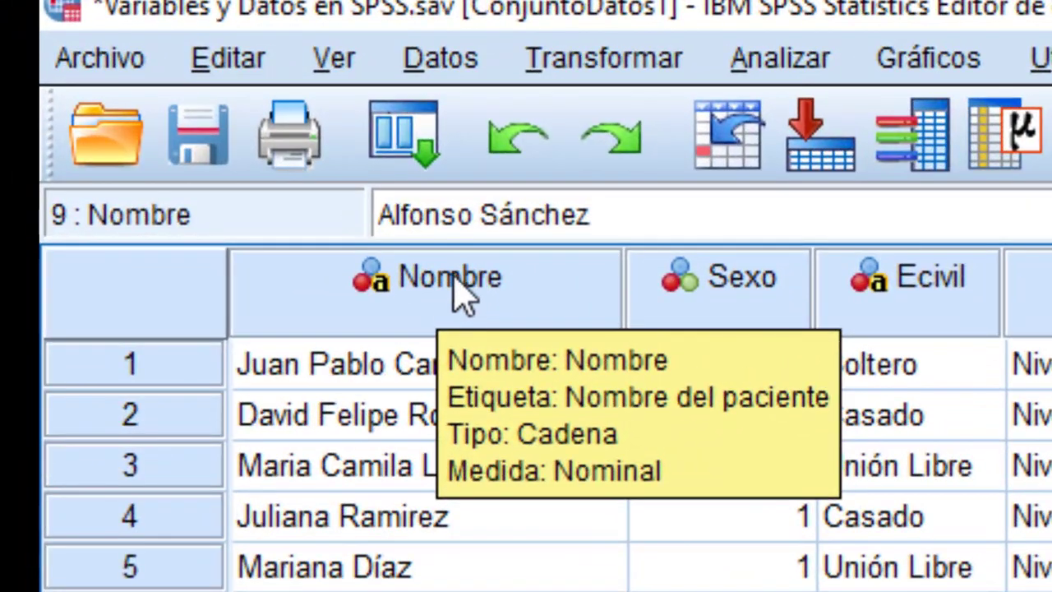
pyautogui.doubleClick(462, 290)
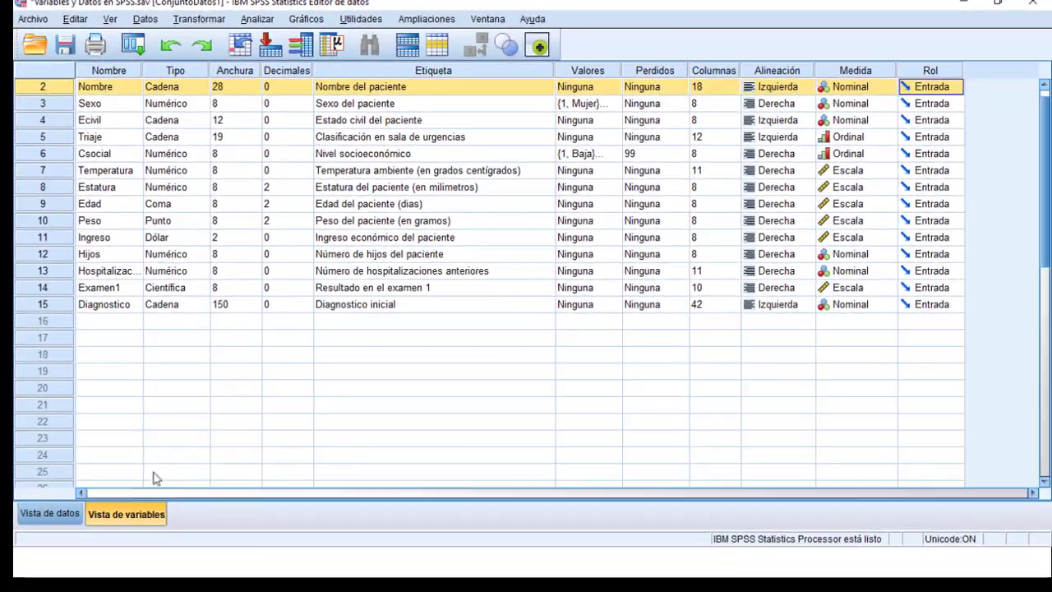
pyautogui.scroll(1, 195, 179)
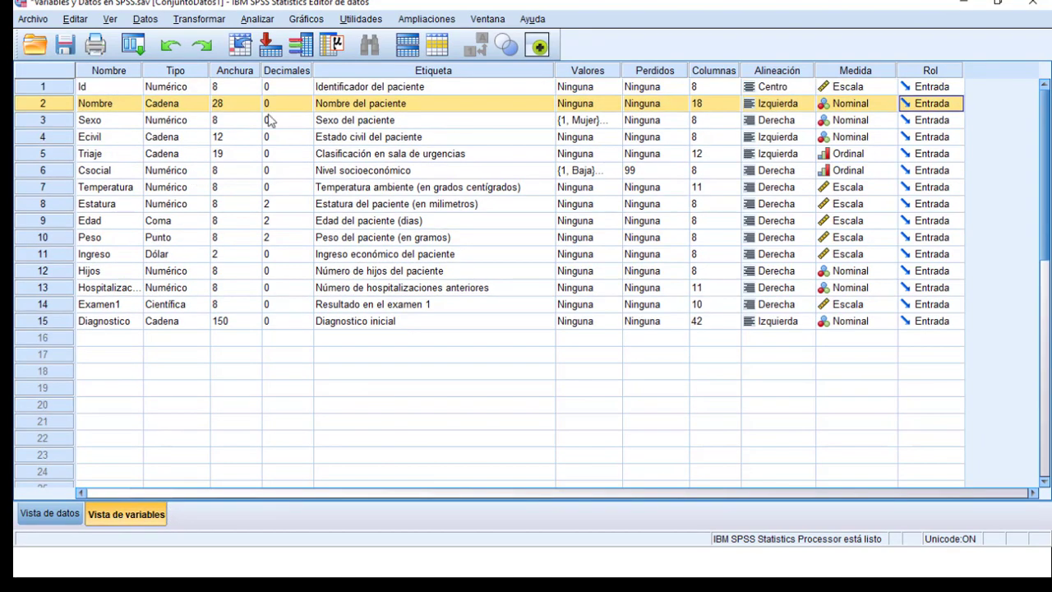
pyautogui.doubleClick(54, 99)
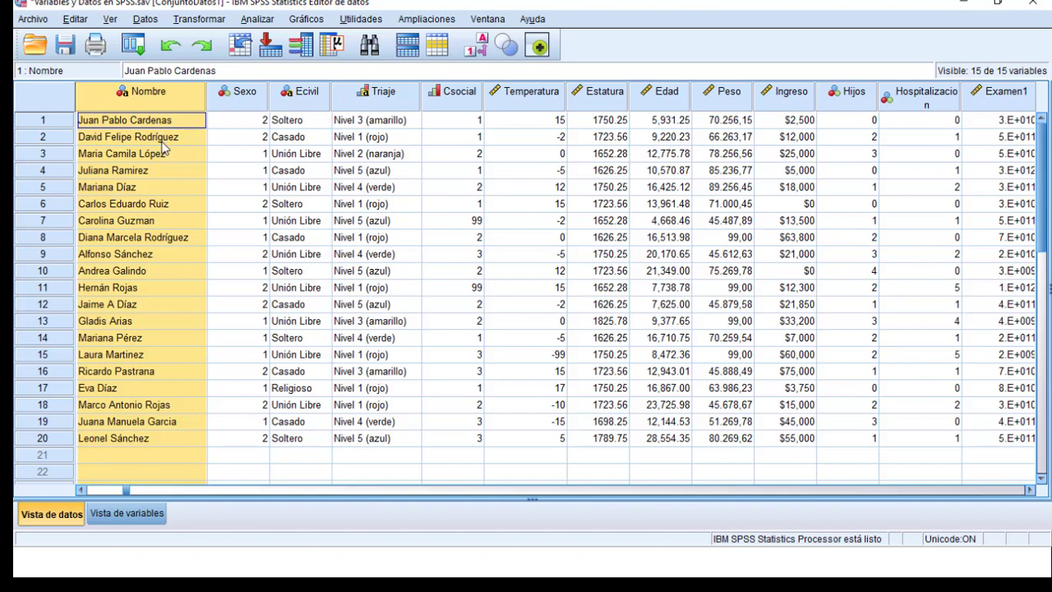
# Open the Sexo variable's definition from its data column and return from that row to its data
pyautogui.doubleClick(236, 98)
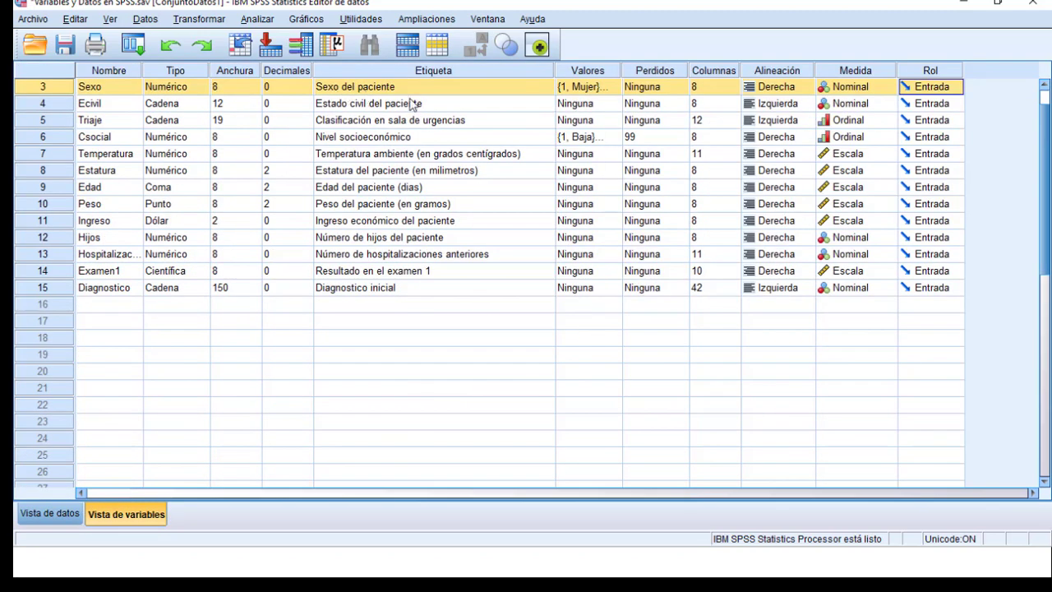
pyautogui.scroll(1, 423, 106)
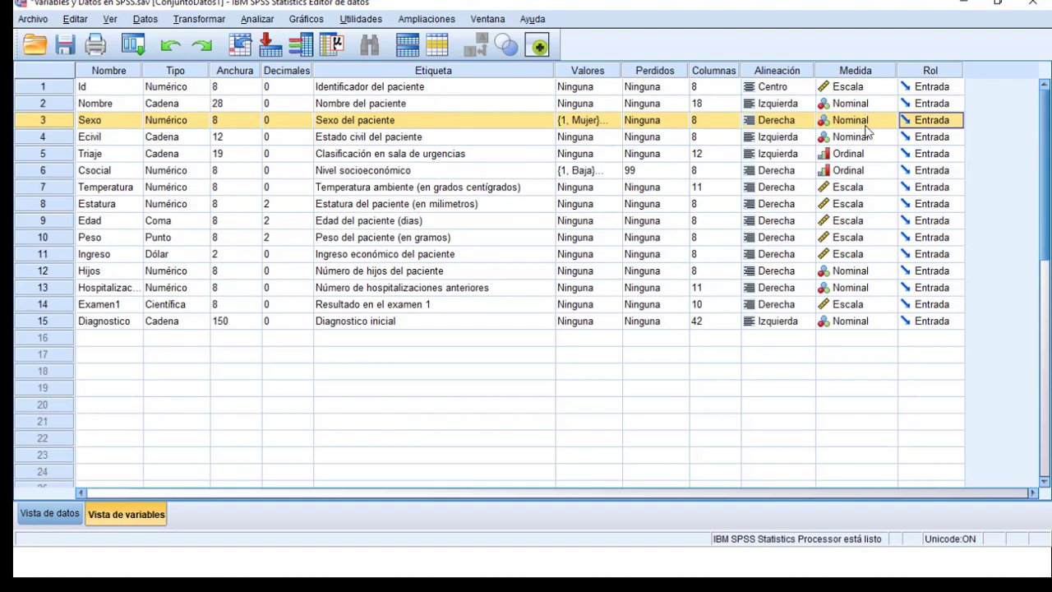
pyautogui.doubleClick(35, 123)
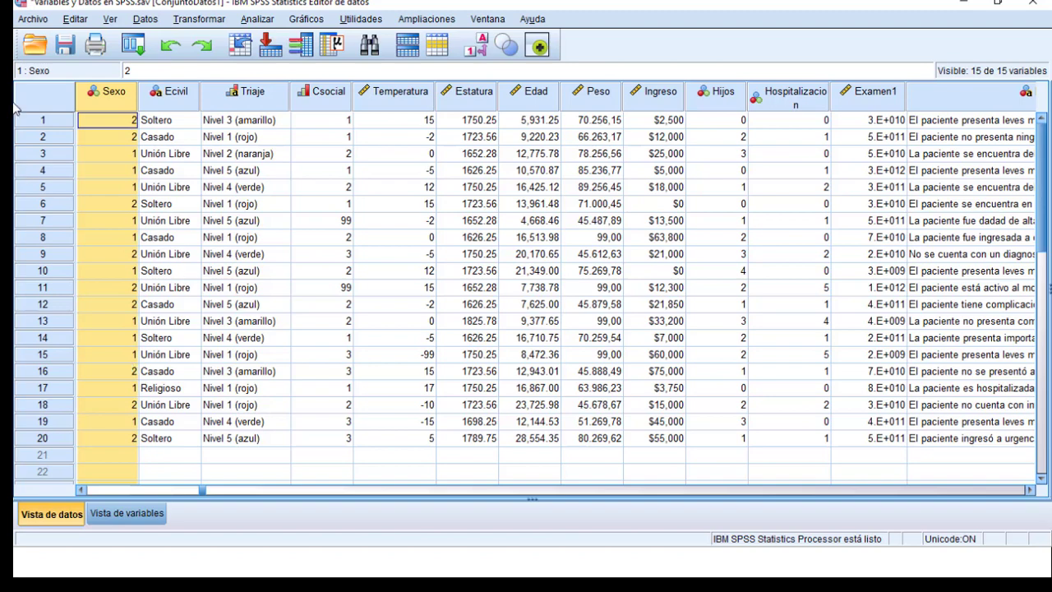
# Inspect the variable type settings of Sexo from its definition row and close them without changes
pyautogui.doubleClick(103, 96)
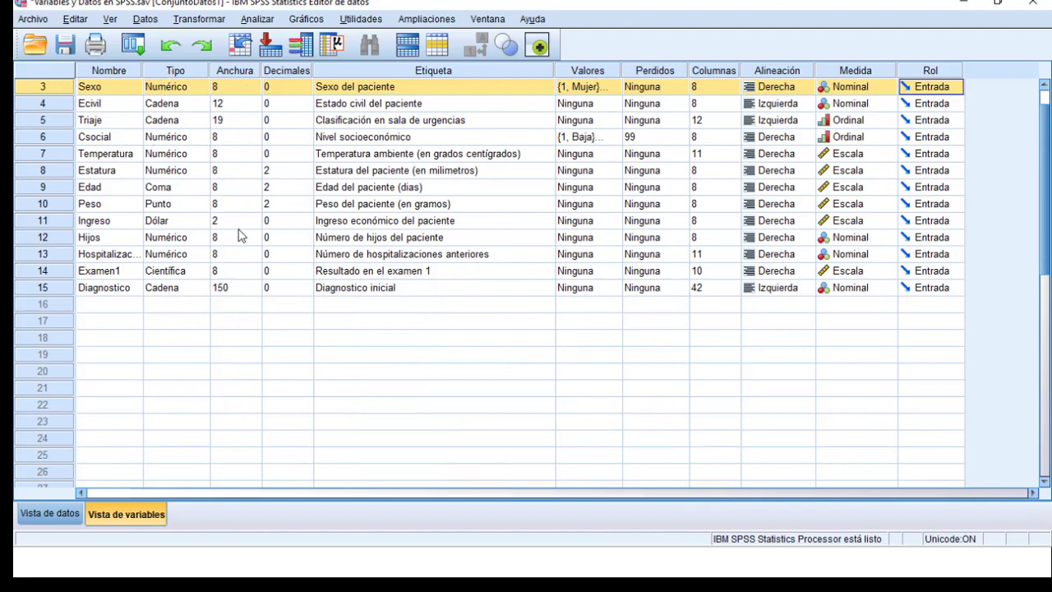
pyautogui.click(191, 93)
pyautogui.click(203, 87)
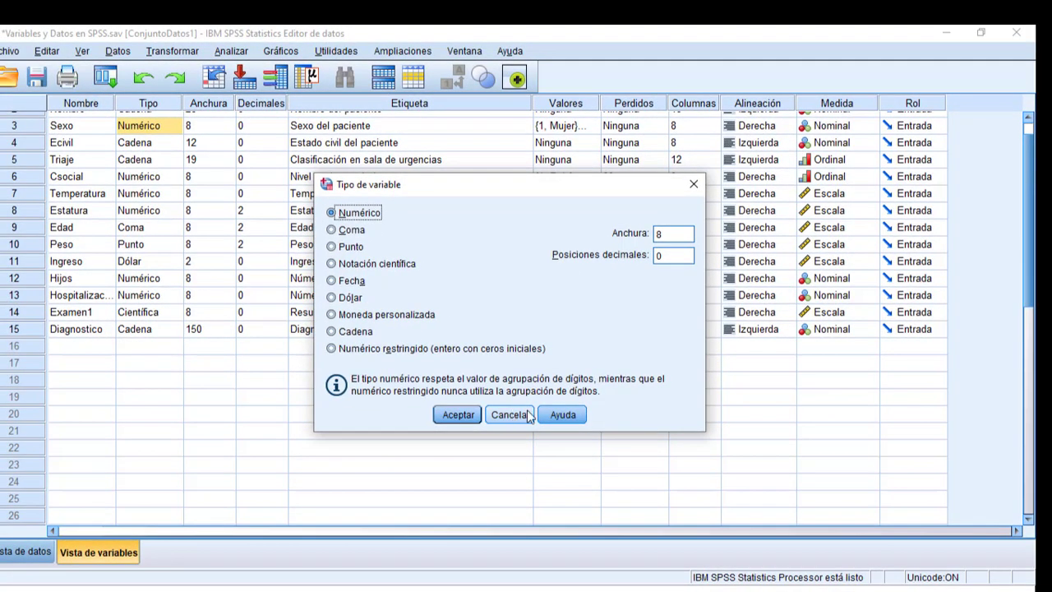
pyautogui.click(507, 415)
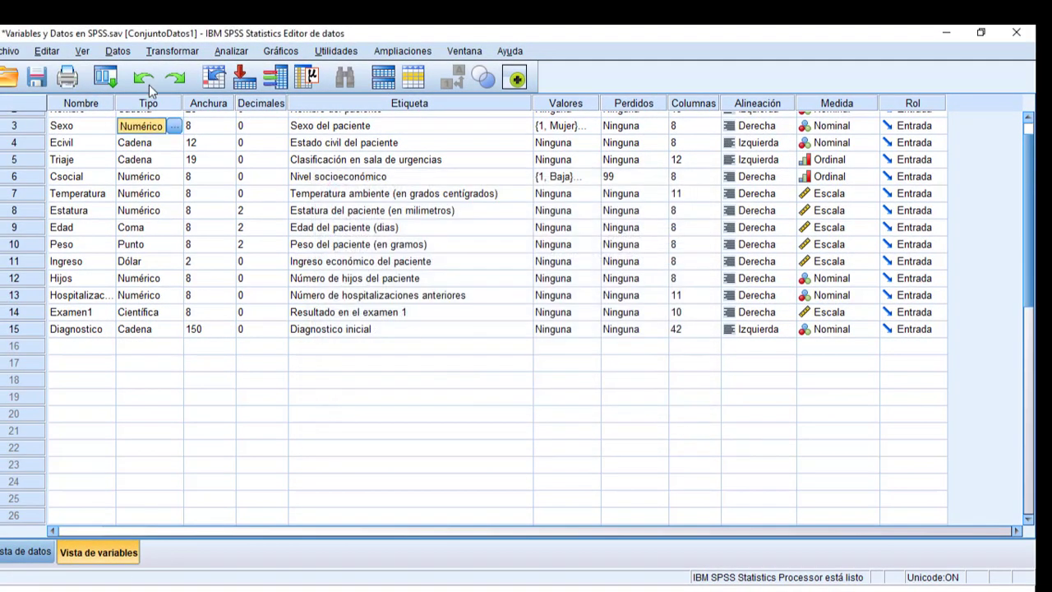
pyautogui.scroll(1, 150, 144)
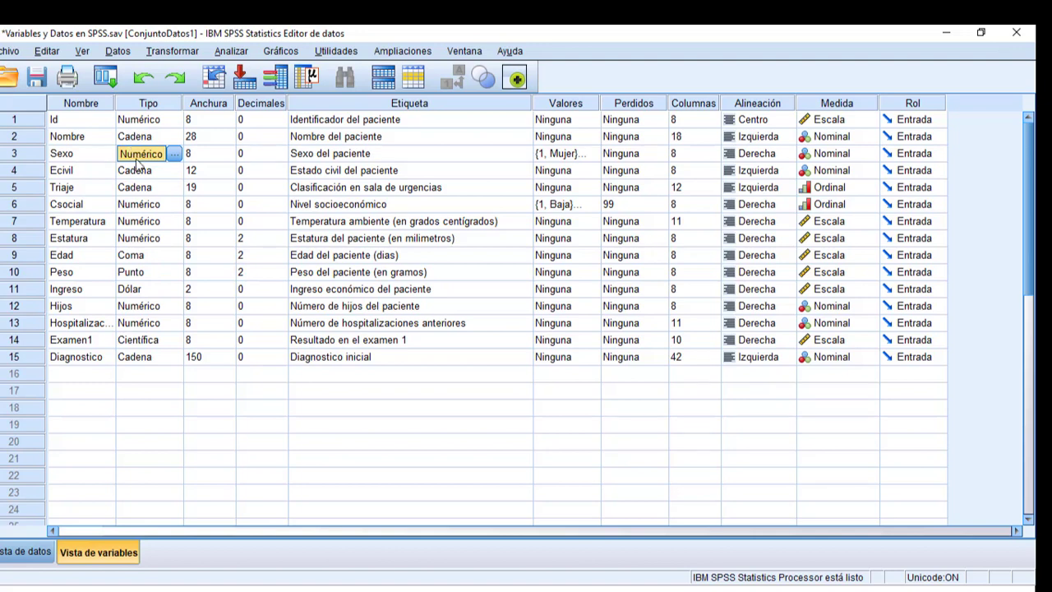
# Check the Sexo variable's measurement level and view its coded values beside the patient names in the data
pyautogui.click(834, 156)
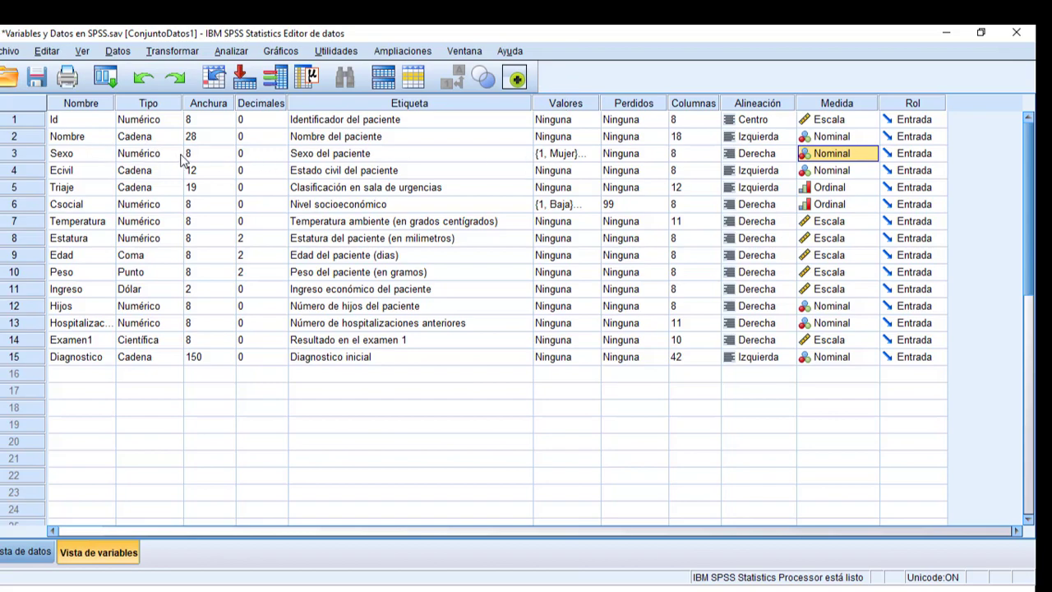
pyautogui.doubleClick(14, 154)
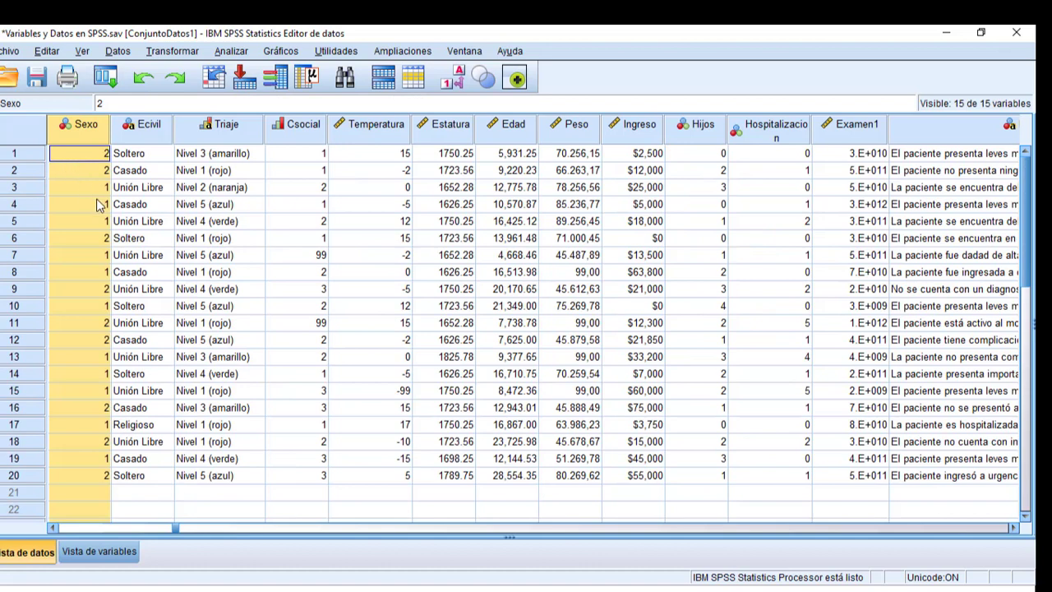
pyautogui.click(107, 239)
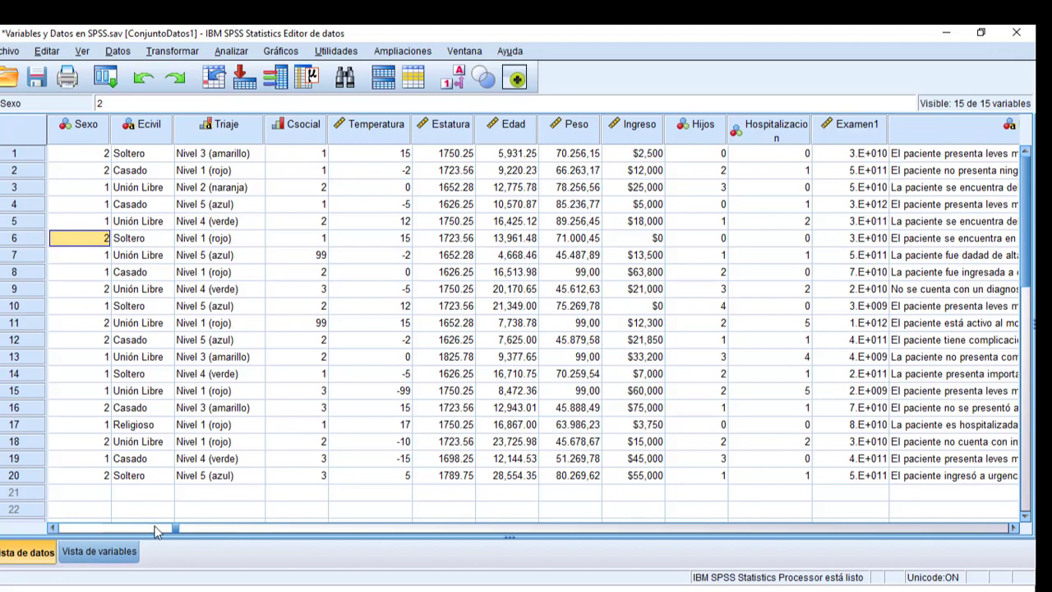
pyautogui.moveTo(174, 527); pyautogui.dragTo(170, 532)
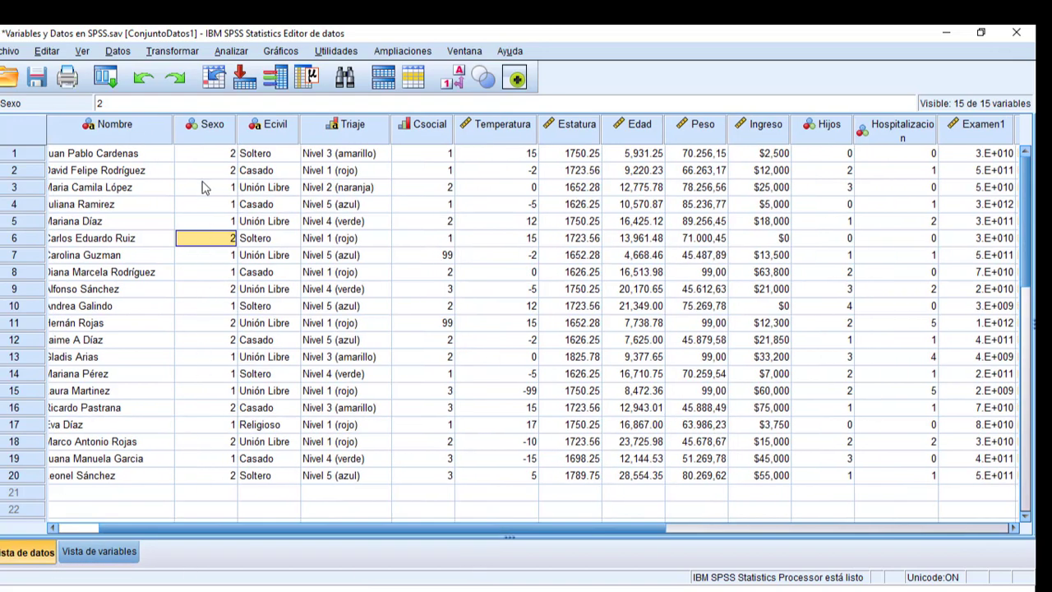
# Return to the Sexo variable's definition and review its value labels, closing the dialog without changes
pyautogui.doubleClick(207, 129)
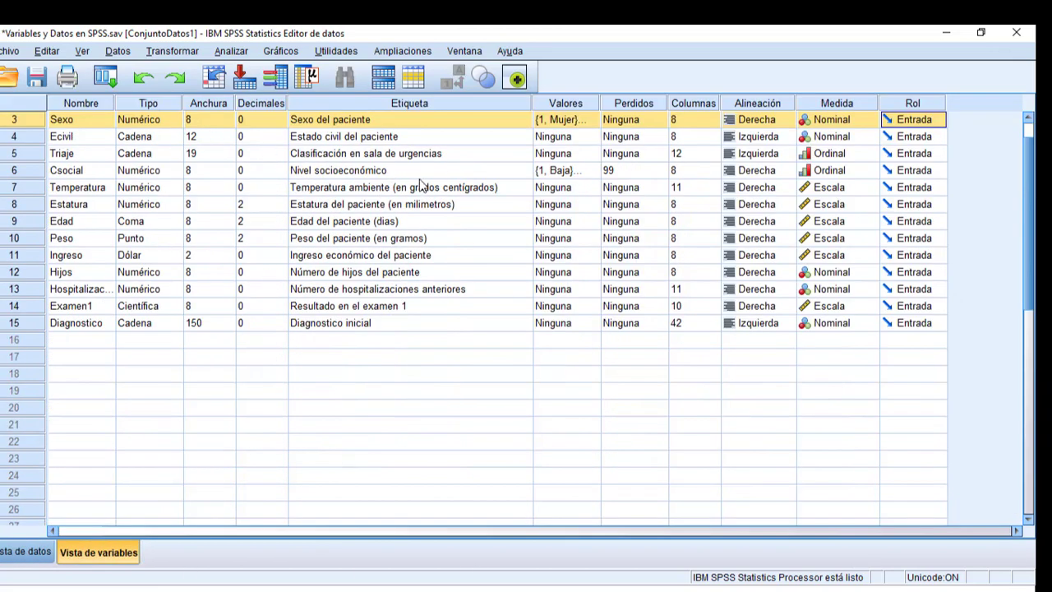
pyautogui.scroll(1, 419, 193)
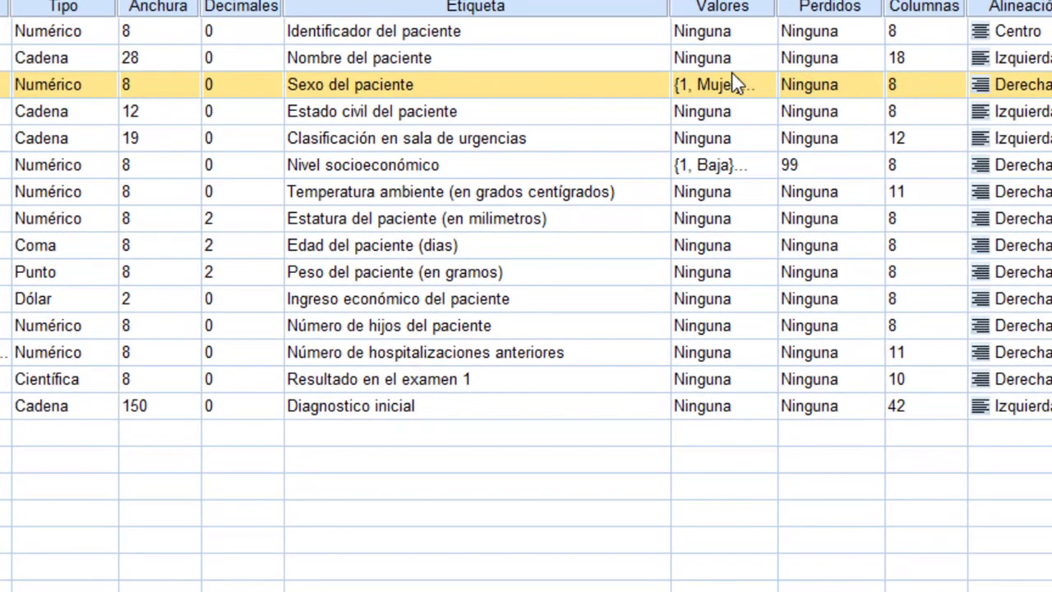
pyautogui.click(721, 91)
pyautogui.click(765, 87)
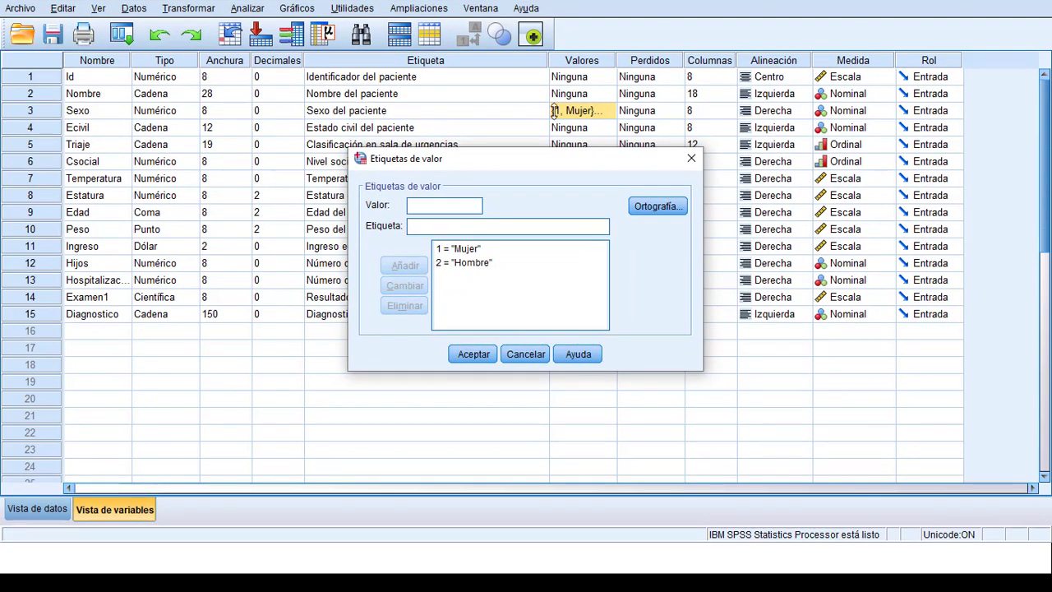
pyautogui.click(692, 158)
# Check the measurement level set for the Sexo and Ecivil variables
pyautogui.click(838, 116)
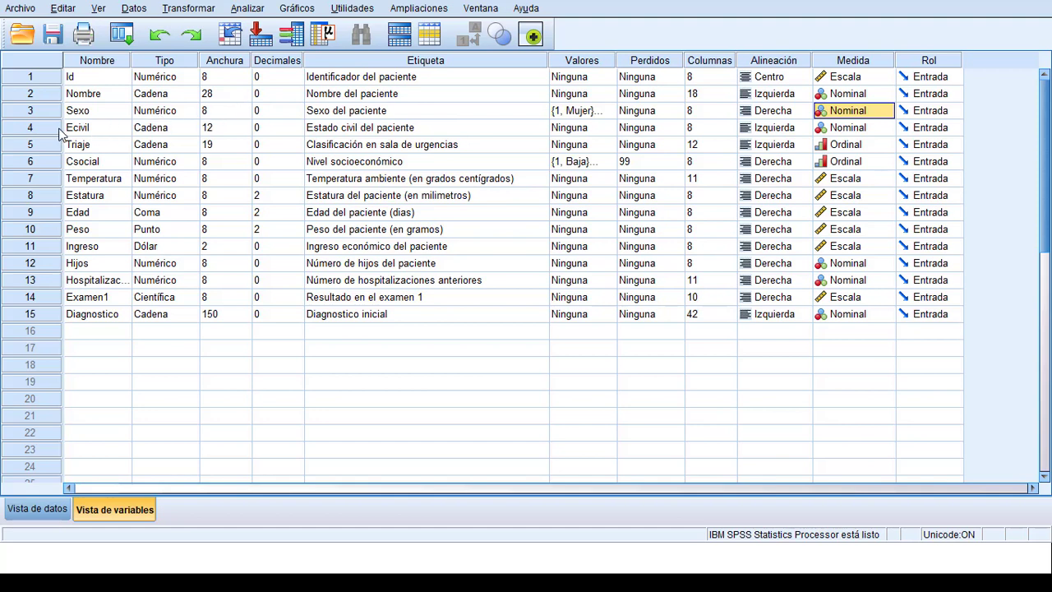
pyautogui.click(831, 130)
pyautogui.click(838, 131)
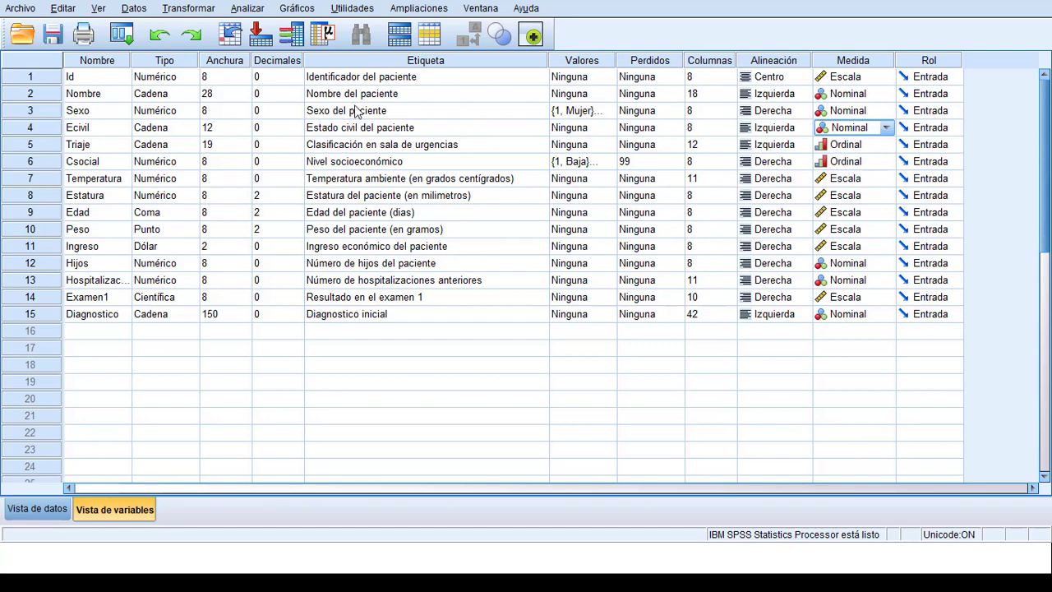
# Show the Ecivil variable's data column beside the patient names and select its first case
pyautogui.doubleClick(41, 131)
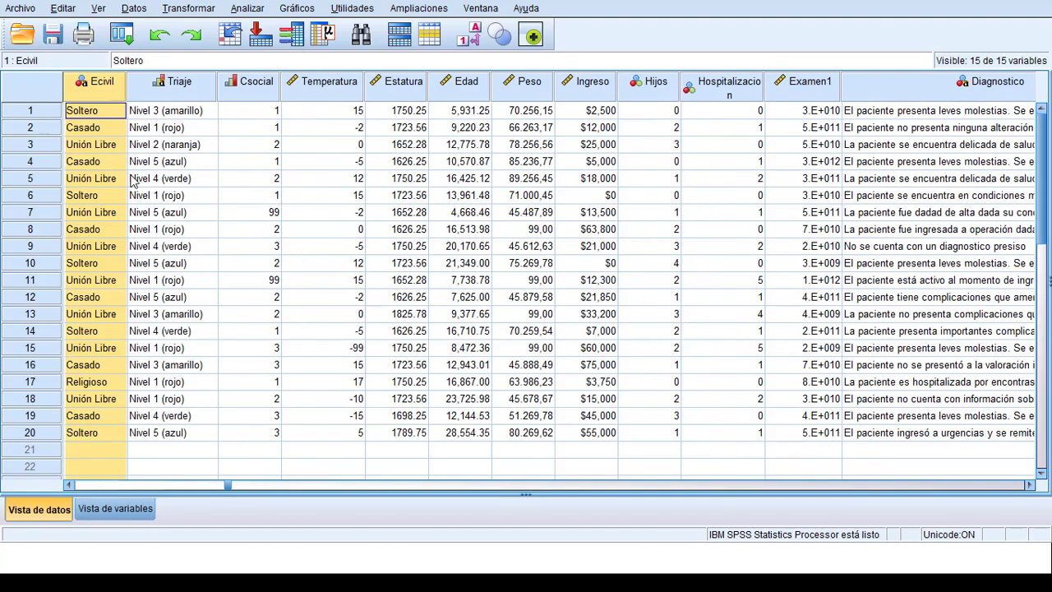
pyautogui.click(71, 485)
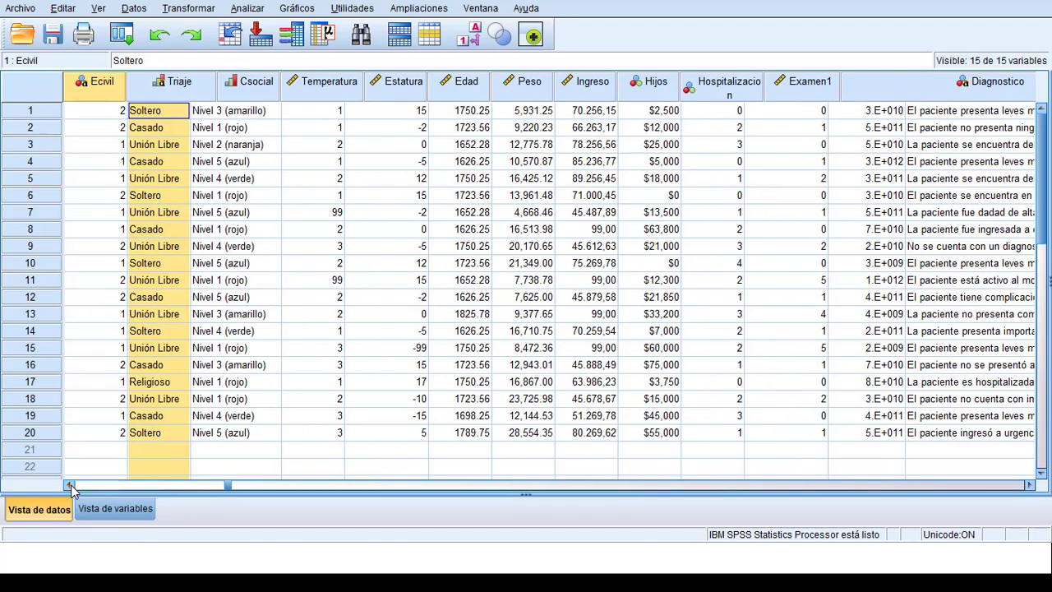
pyautogui.click(71, 485)
pyautogui.scroll(-1, 278, 176)
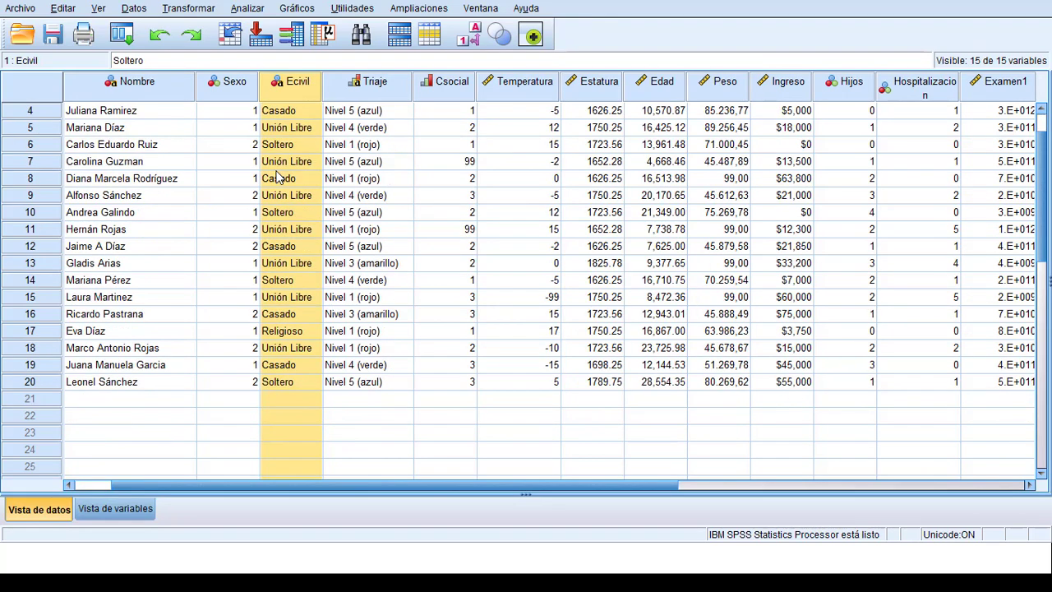
pyautogui.scroll(1, 278, 175)
pyautogui.click(298, 114)
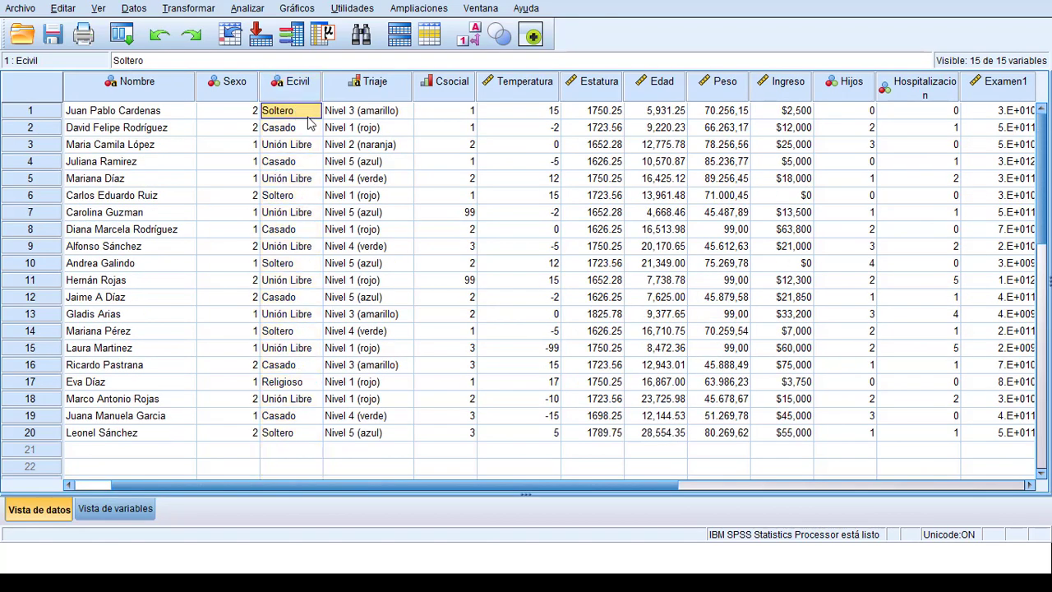
# Compare the Sexo codes with the Ecivil text values in the first cases and check the Ecivil variable's properties
pyautogui.click(250, 112)
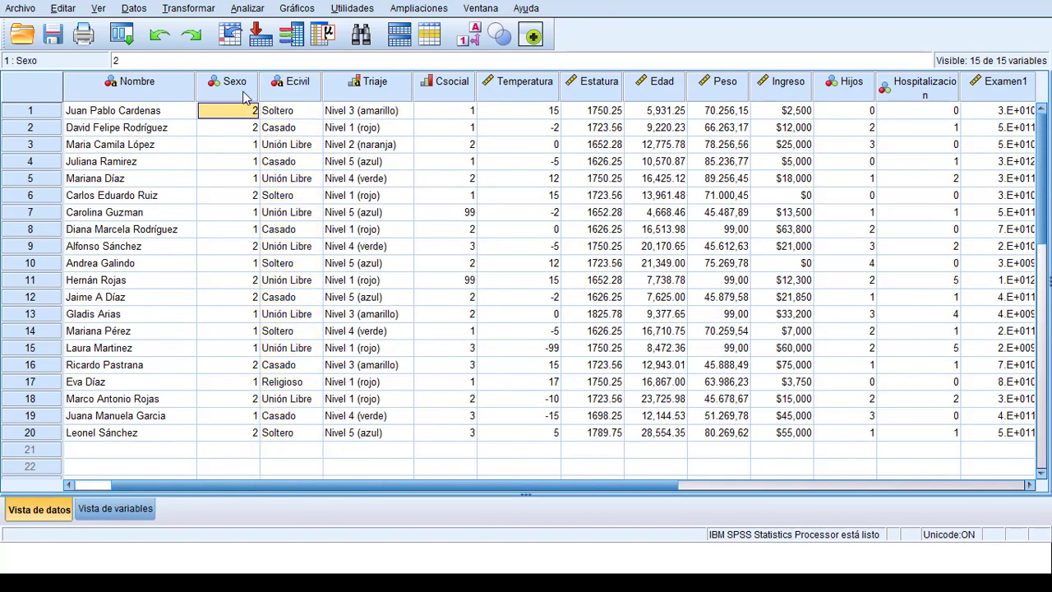
pyautogui.click(290, 115)
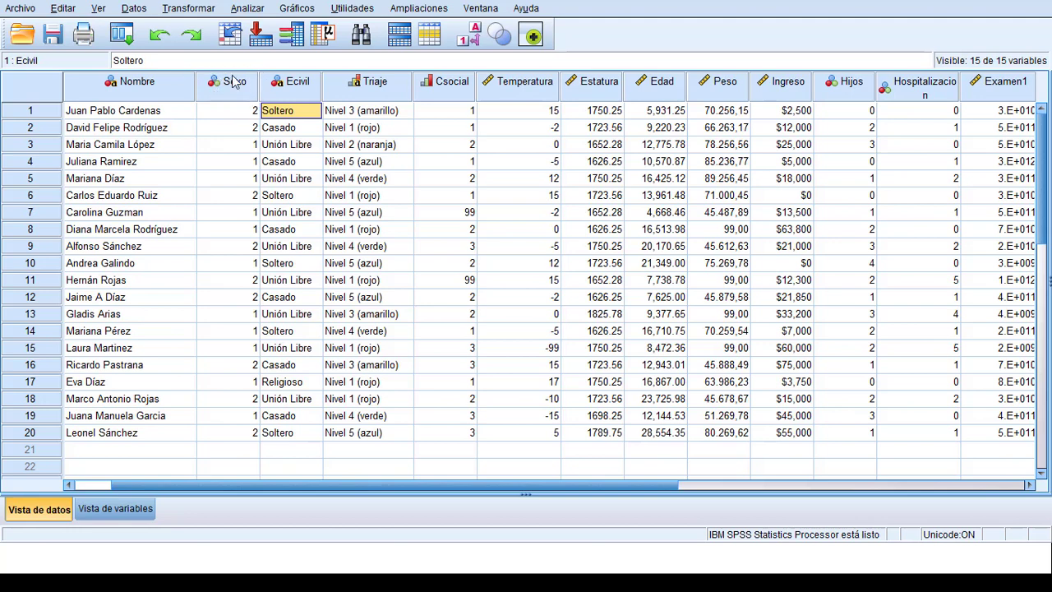
pyautogui.click(247, 129)
pyautogui.click(254, 112)
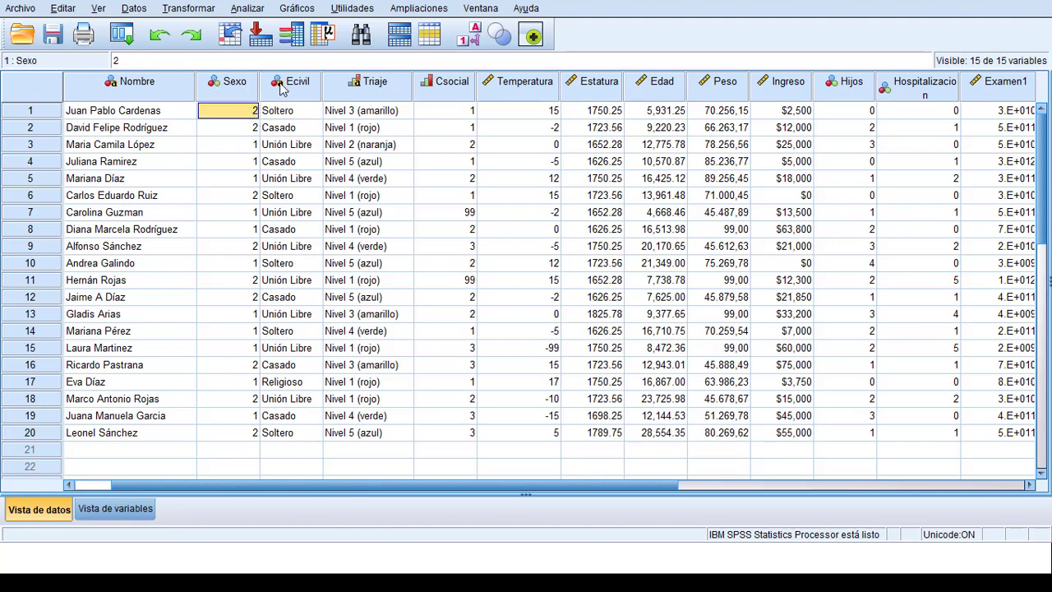
pyautogui.click(281, 85)
pyautogui.click(291, 132)
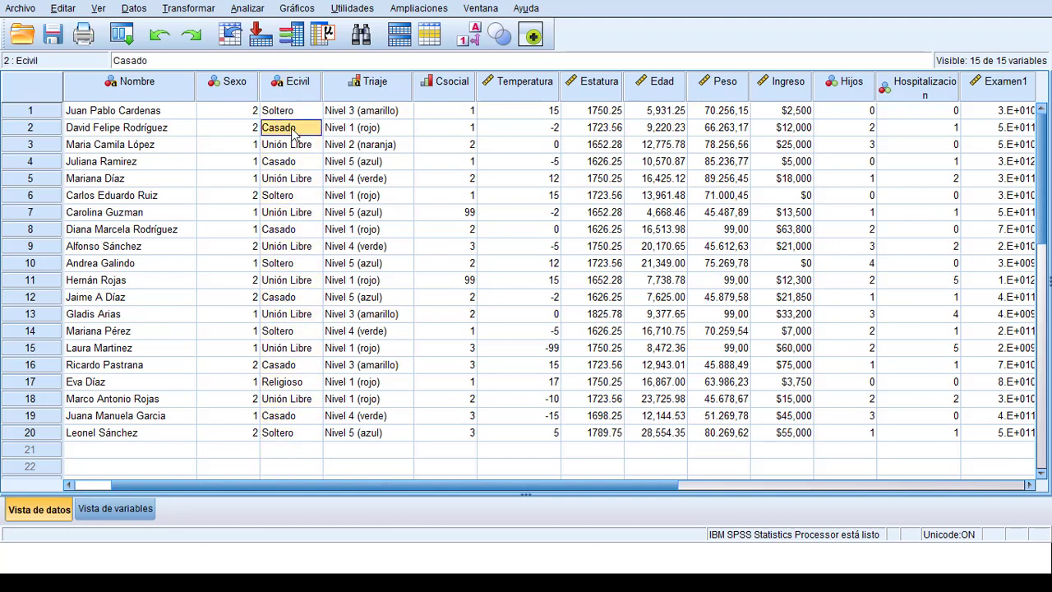
pyautogui.doubleClick(303, 128)
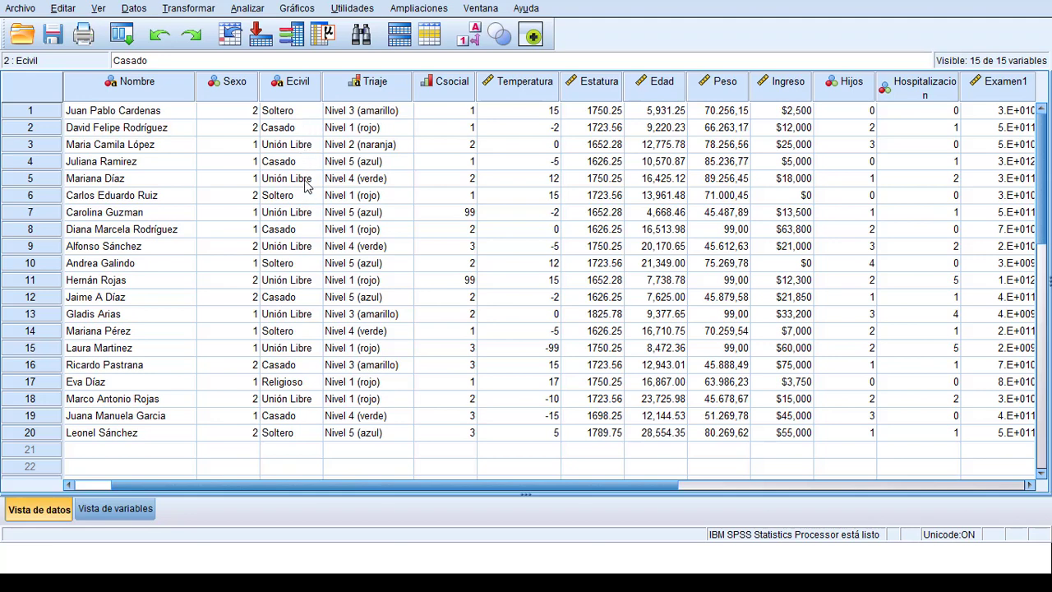
pyautogui.moveTo(298, 88)
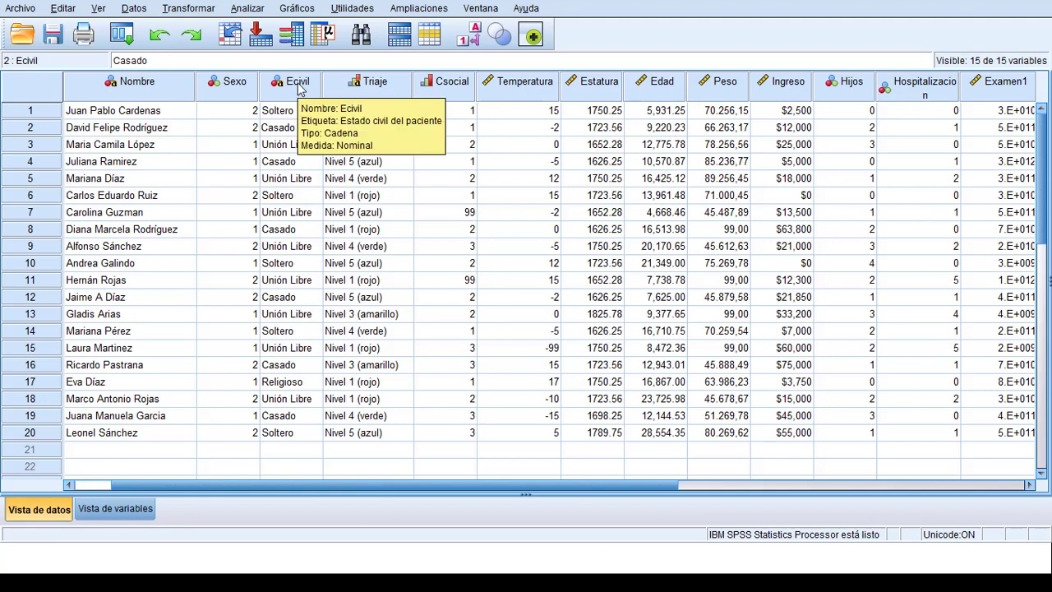
pyautogui.click(297, 145)
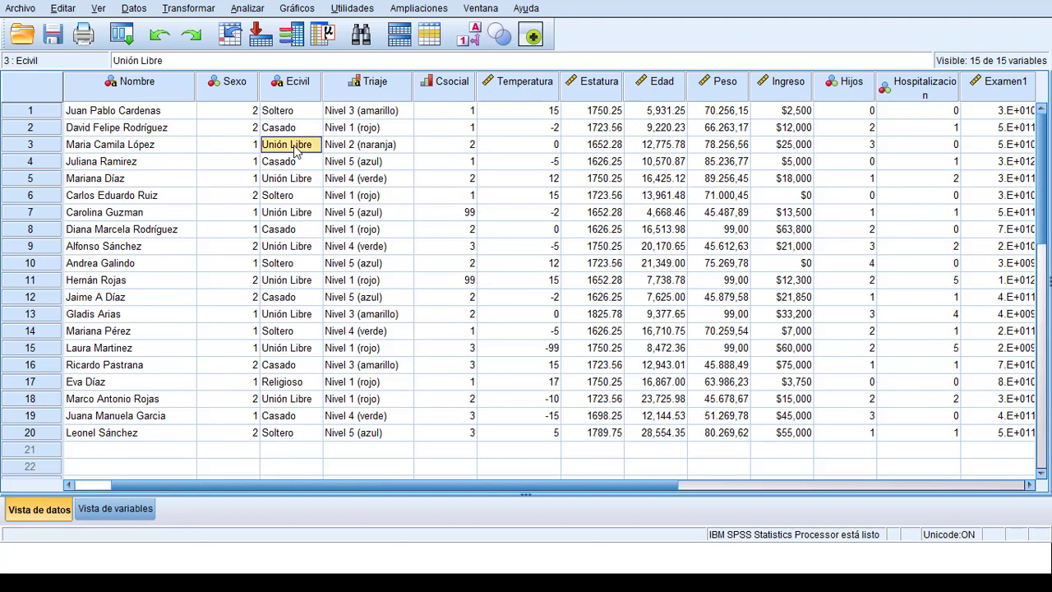
# Compare the Ecivil text values of the third and fifth cases with the fifth case's numeric Sexo code
pyautogui.moveTo(311, 144); pyautogui.dragTo(269, 147)
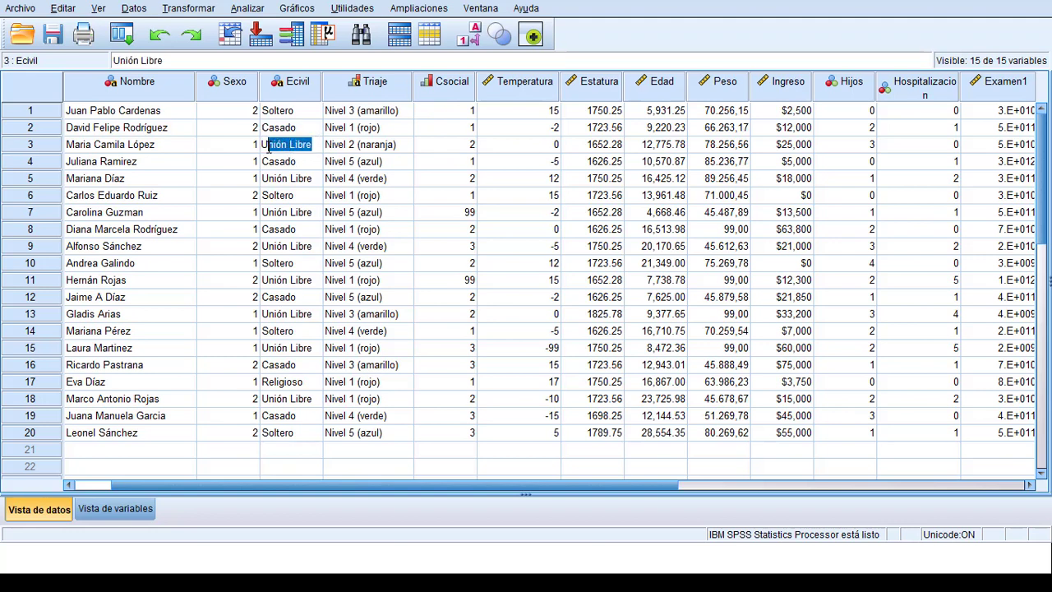
pyautogui.click(291, 180)
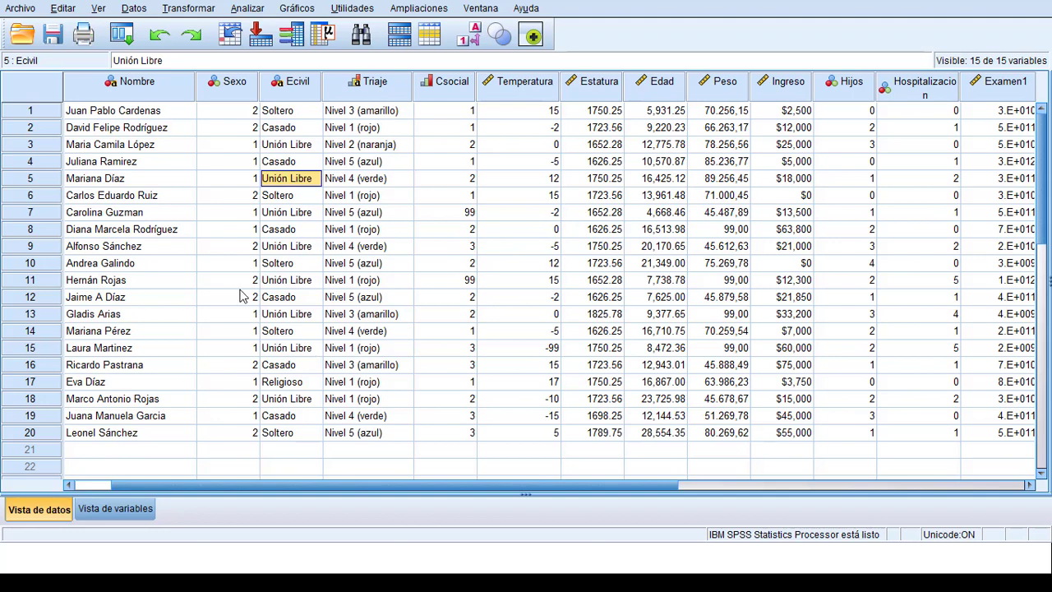
pyautogui.click(245, 185)
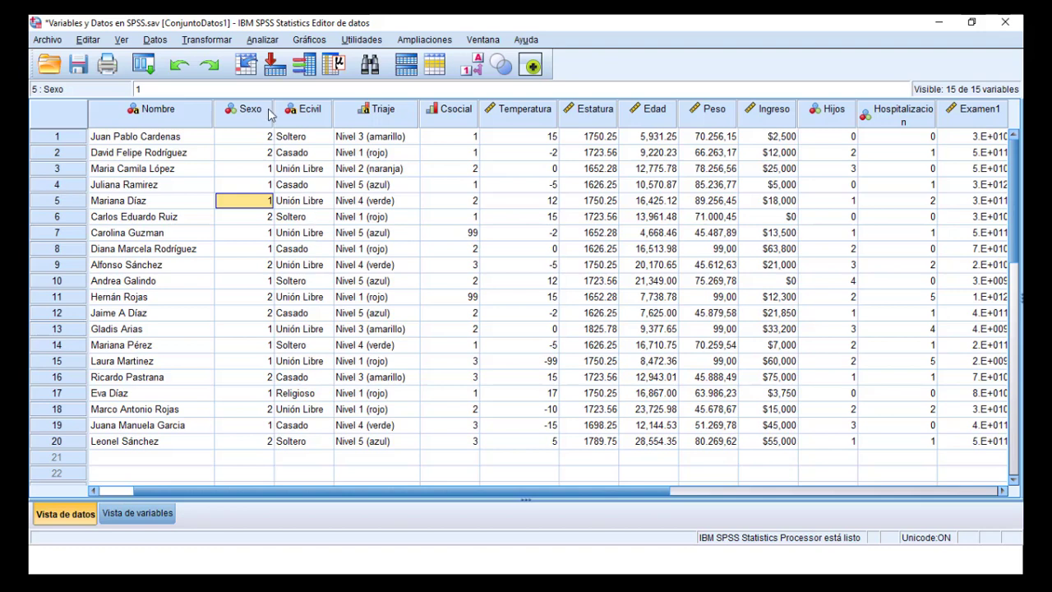
# Check the Sexo variable's properties and review its value labels in its definition, closing the dialog without changes
pyautogui.moveTo(251, 116)
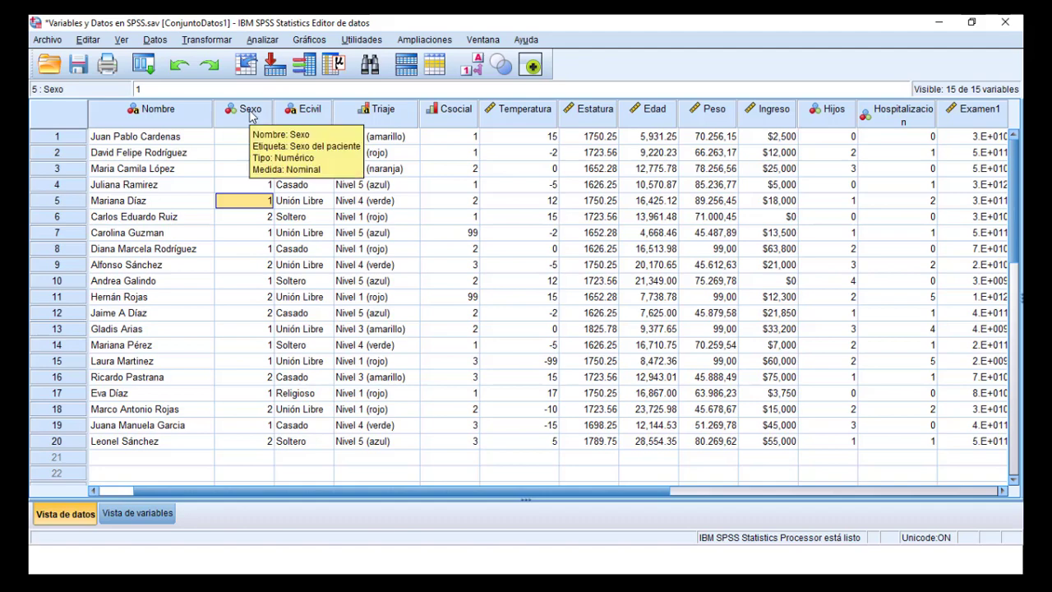
pyautogui.doubleClick(251, 116)
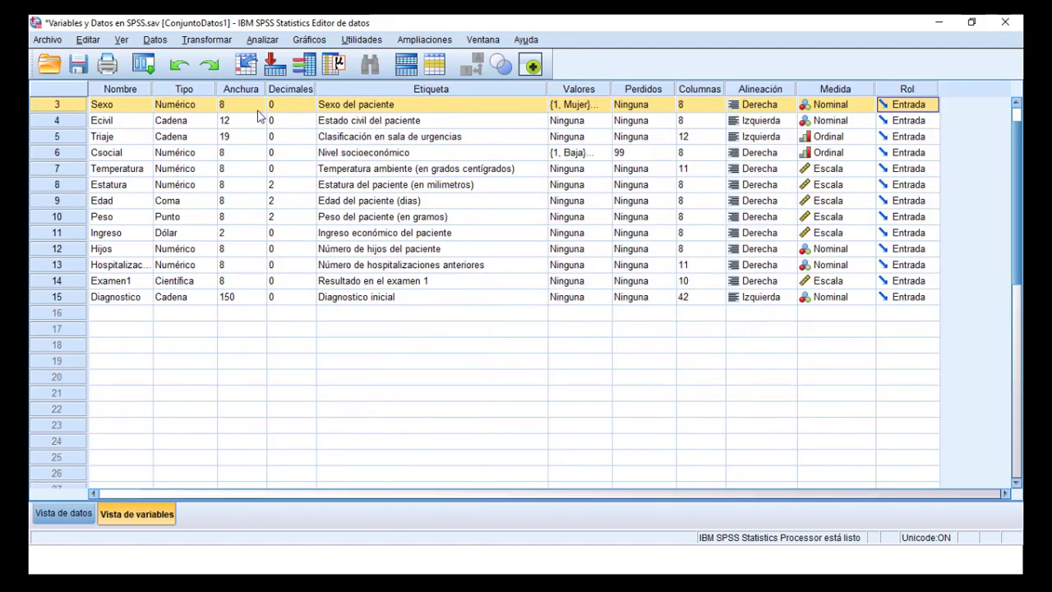
pyautogui.click(604, 105)
pyautogui.click(603, 105)
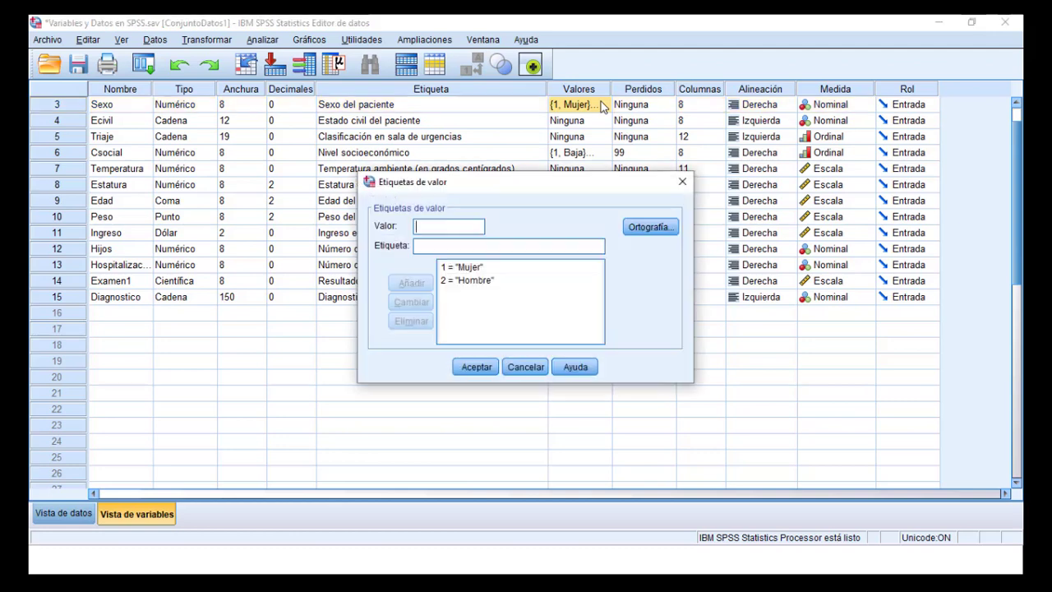
pyautogui.click(682, 182)
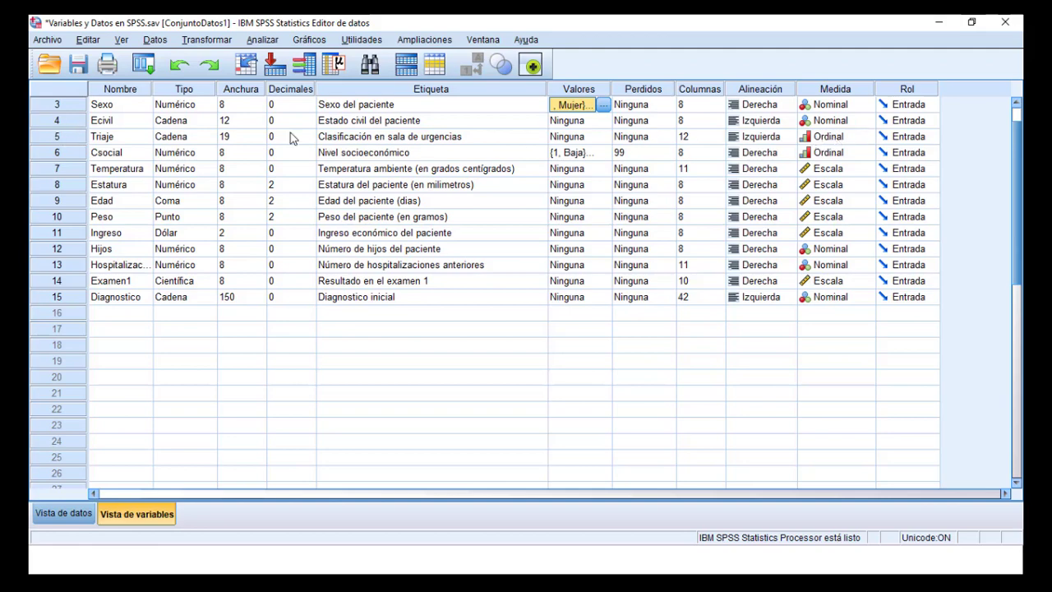
# Show the Triaje data column beside Sexo and Ecivil, inspect cases 3 and 4, and check the variable's properties
pyautogui.doubleClick(74, 136)
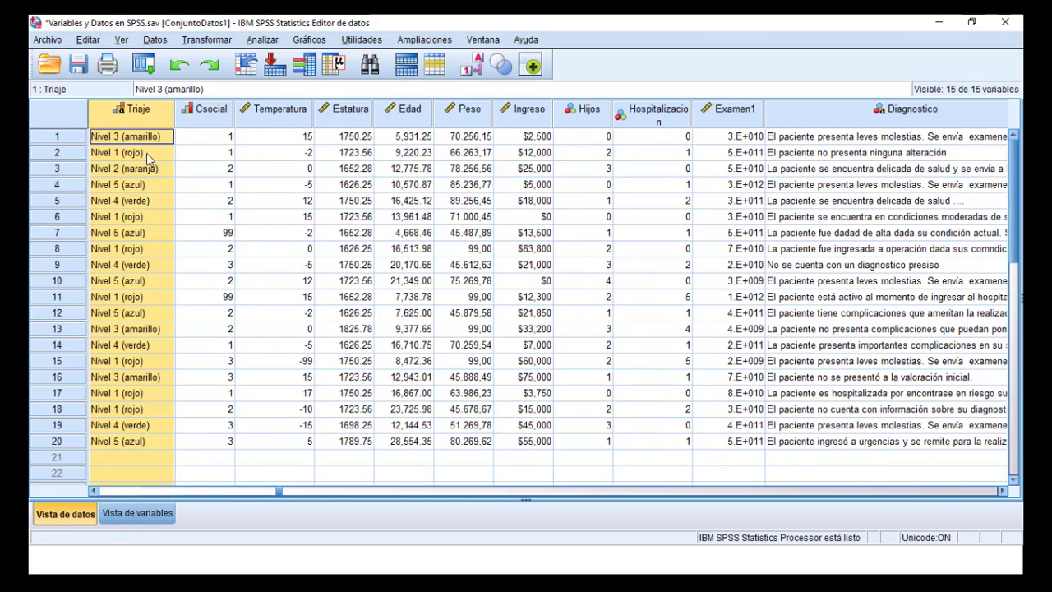
pyautogui.doubleClick(94, 491)
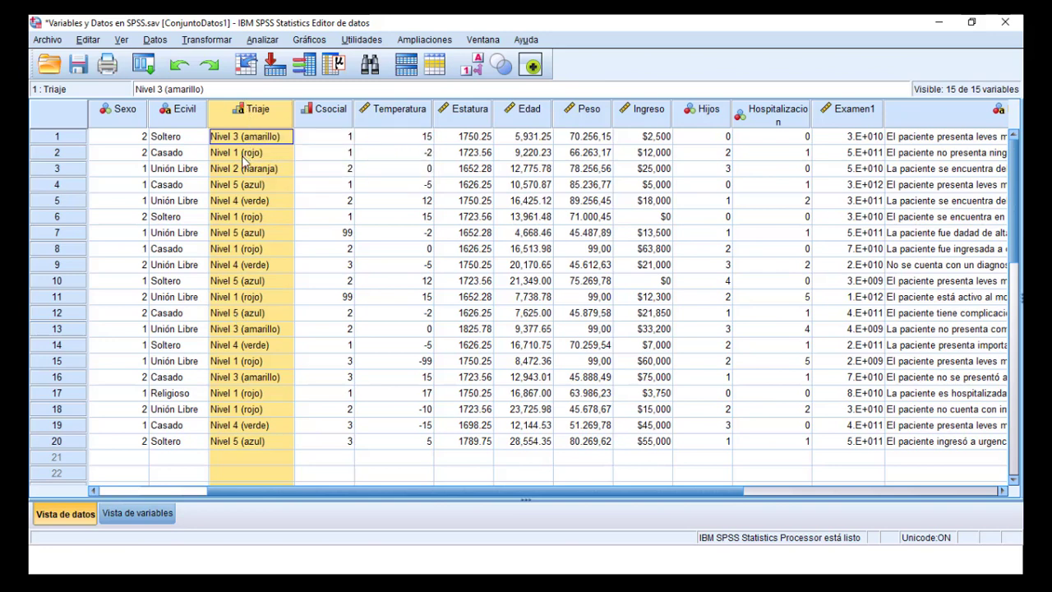
pyautogui.click(262, 168)
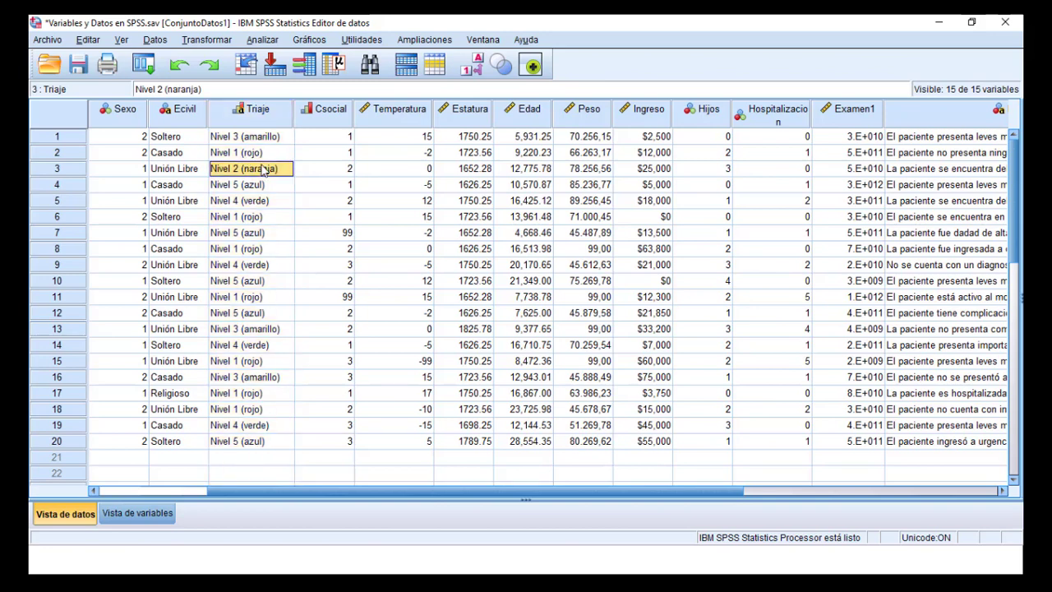
pyautogui.click(267, 188)
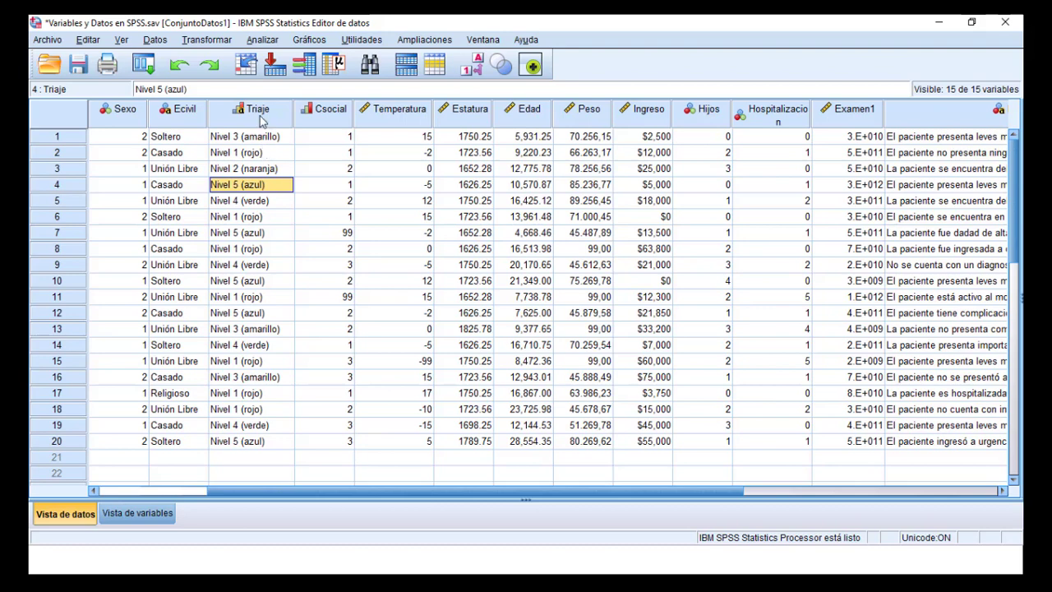
pyautogui.moveTo(261, 120)
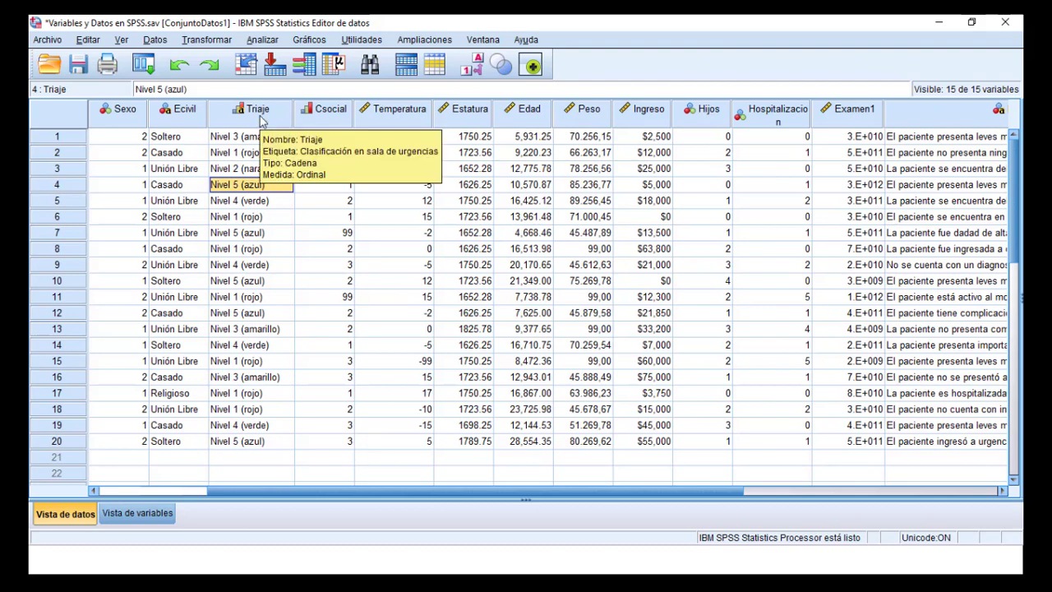
# Examine the Triaje urgency levels recorded in cases 6 to 14
pyautogui.click(250, 237)
pyautogui.click(241, 280)
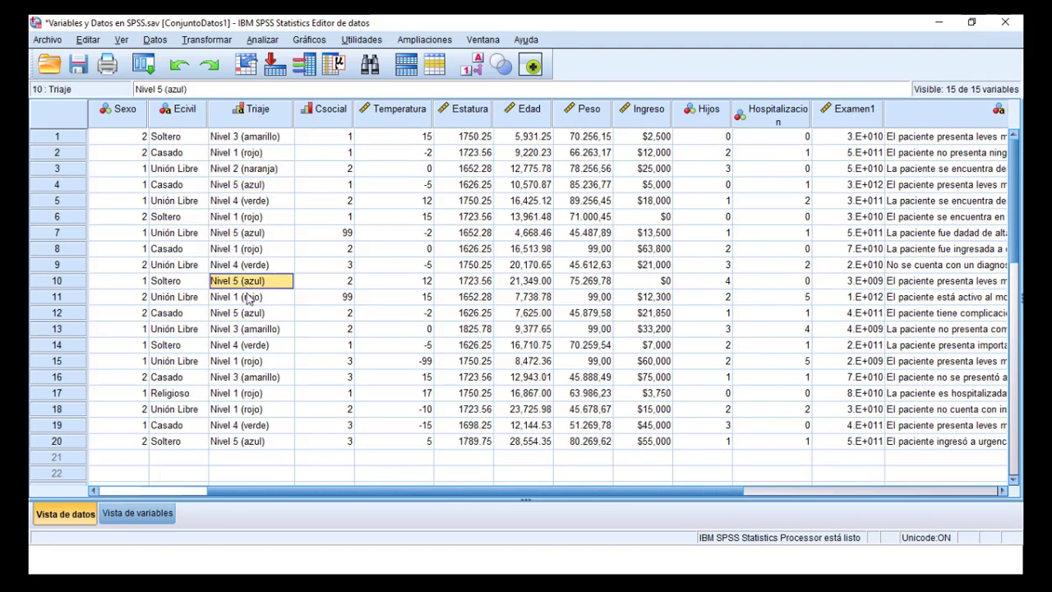
pyautogui.click(248, 297)
pyautogui.click(255, 314)
pyautogui.click(258, 347)
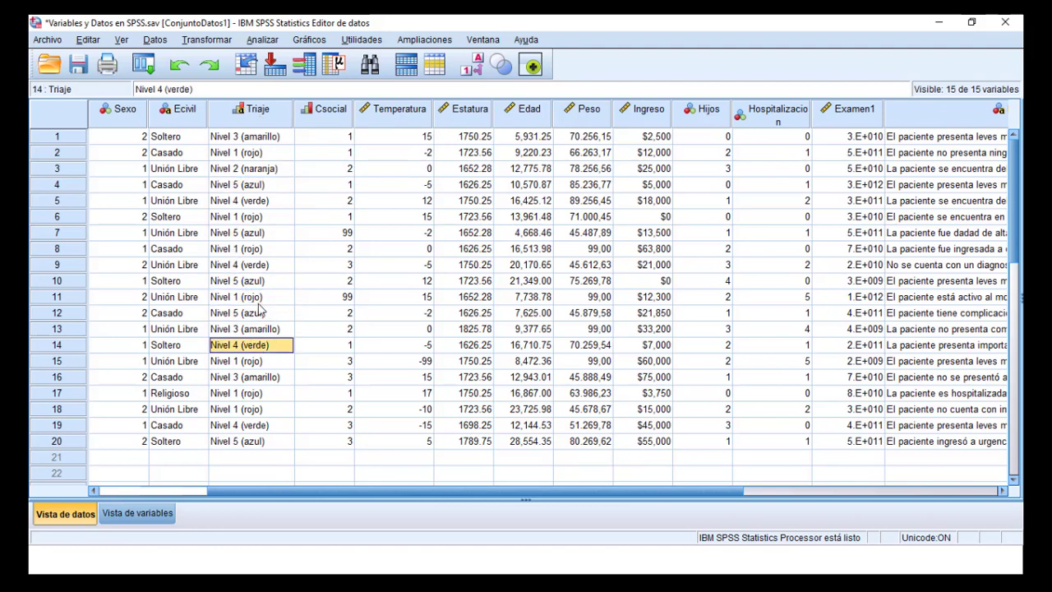
pyautogui.click(260, 299)
pyautogui.click(273, 250)
pyautogui.click(275, 219)
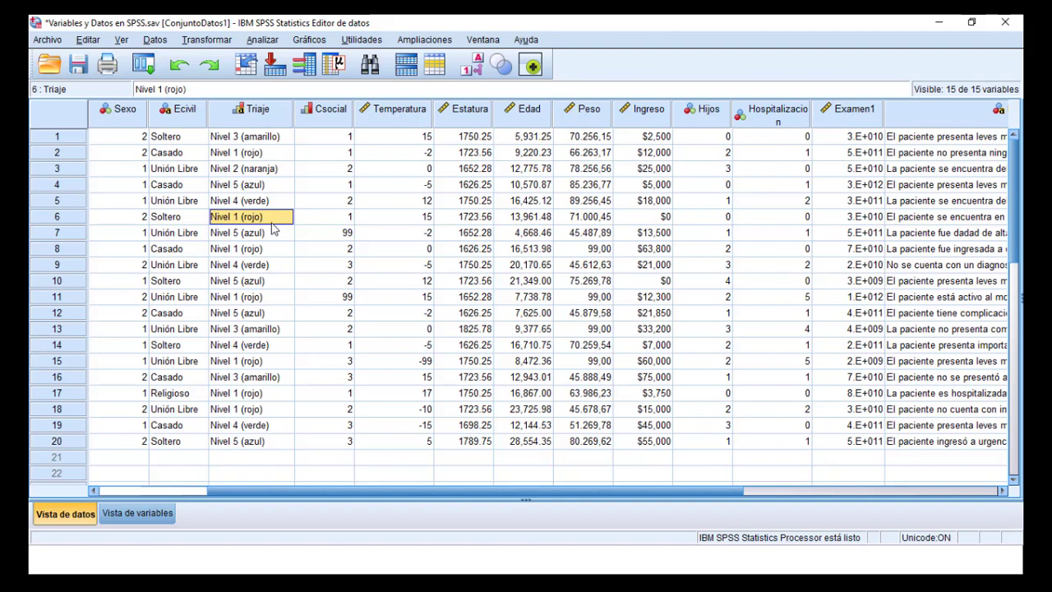
# Open the Csocial variable's definition and return to its column in the data
pyautogui.click(337, 113)
pyautogui.doubleClick(337, 114)
pyautogui.scroll(2, 566, 162)
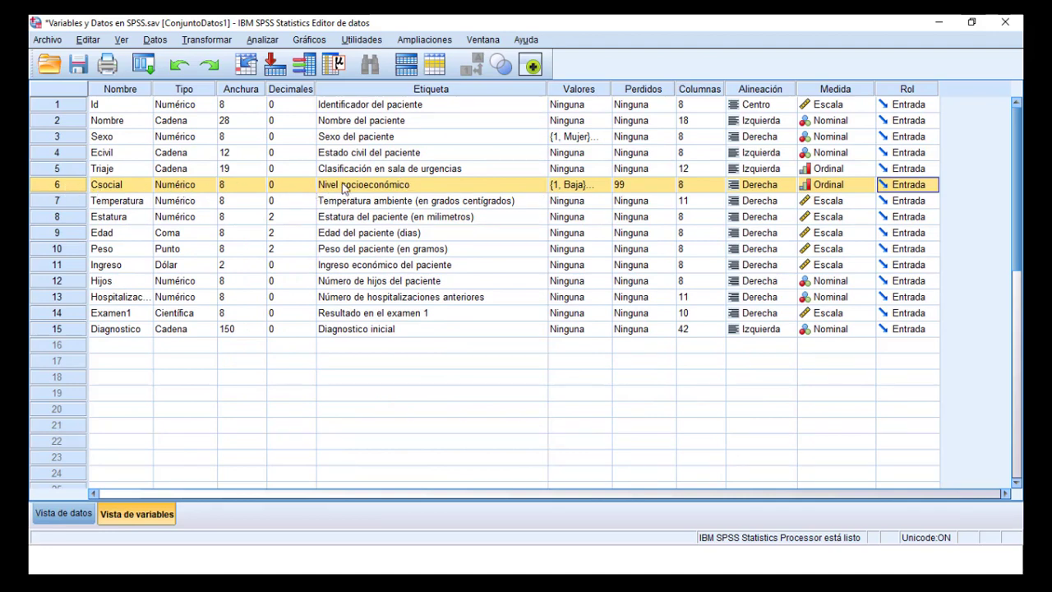
pyautogui.doubleClick(48, 185)
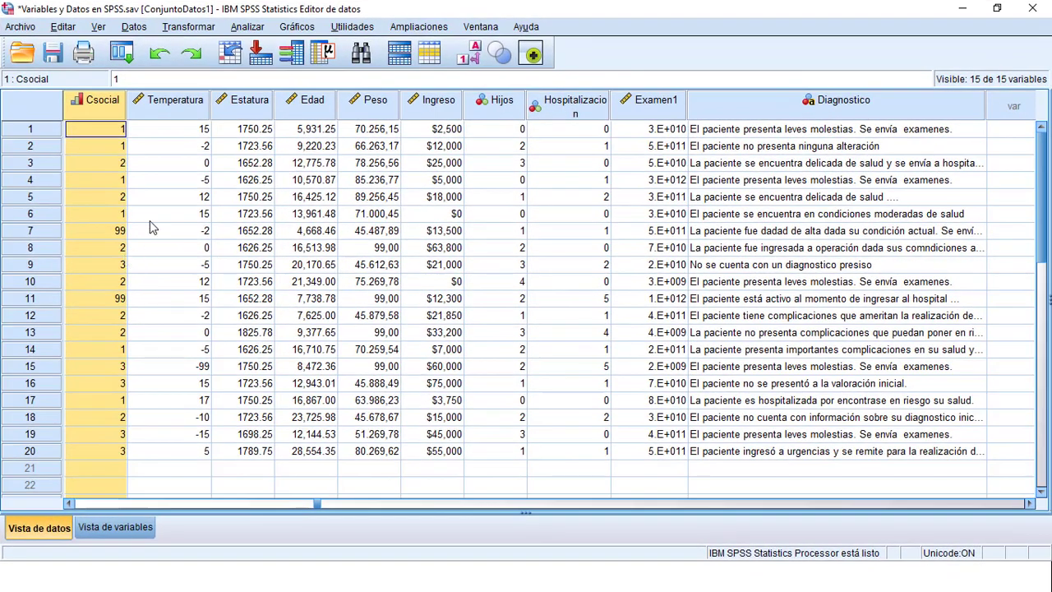
# Review the Baja, Media and Alta value labels of the Csocial variable and close the dialog without changes
pyautogui.scroll(-2, 104, 105)
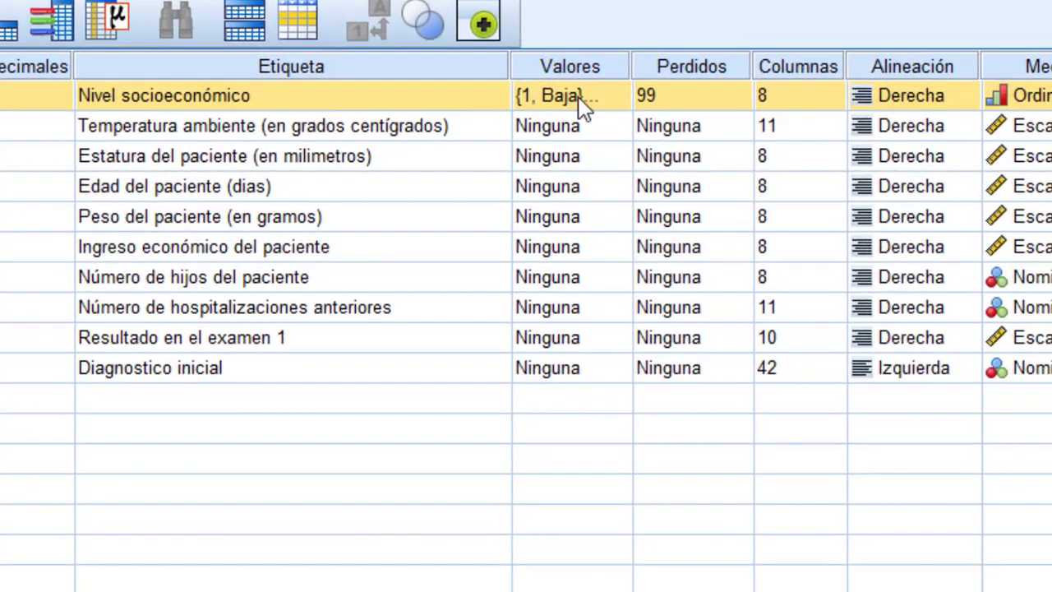
pyautogui.click(588, 95)
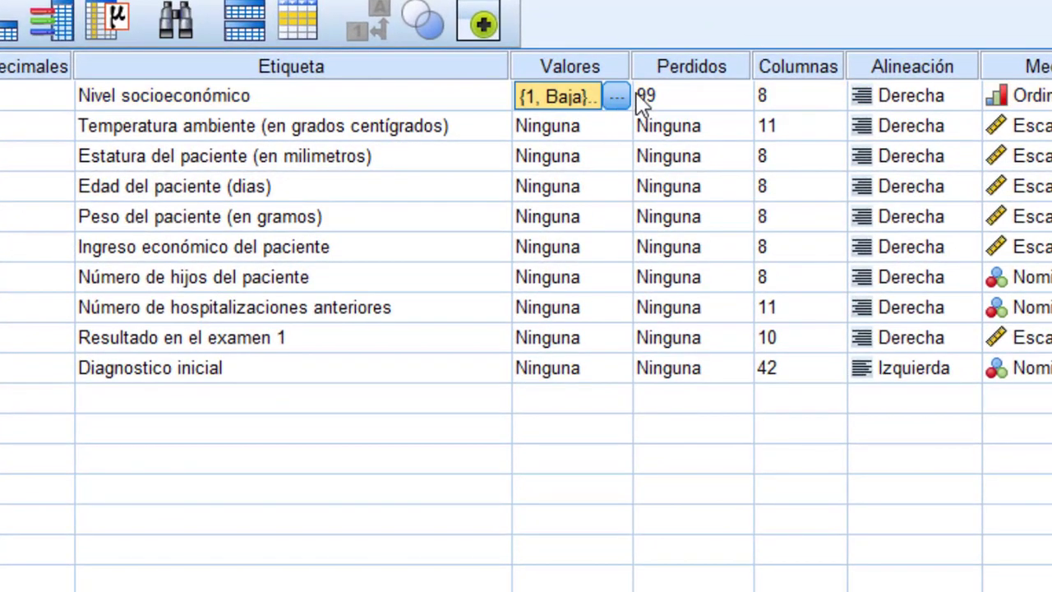
pyautogui.click(617, 97)
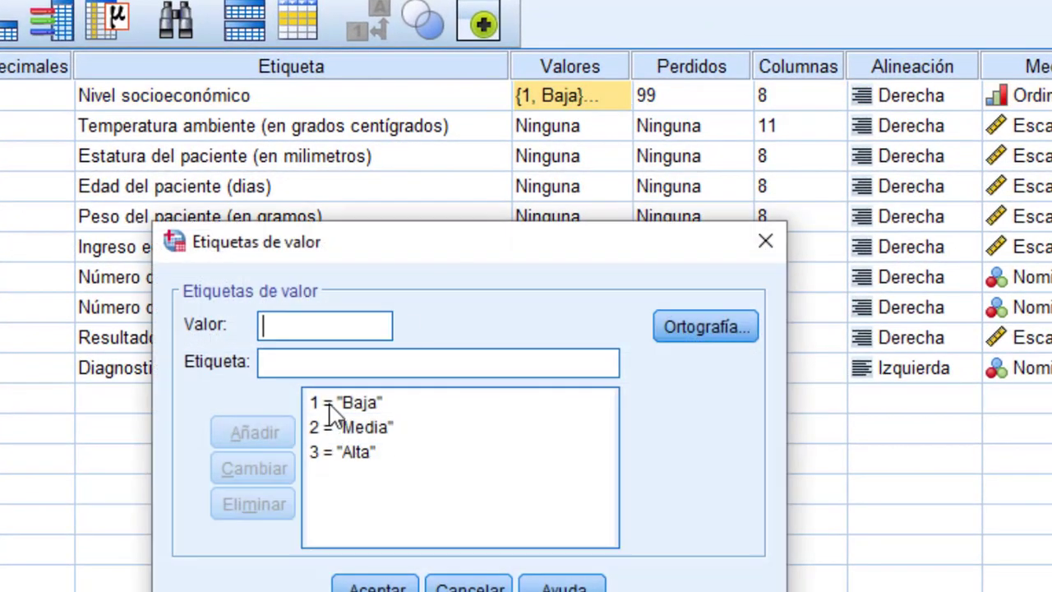
pyautogui.click(369, 429)
pyautogui.click(369, 455)
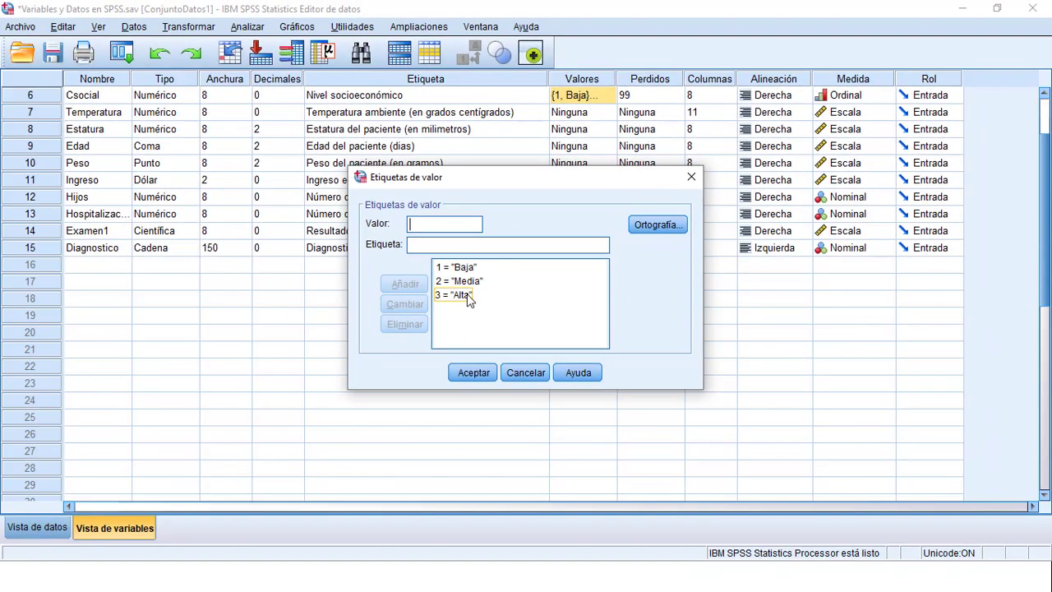
pyautogui.click(691, 178)
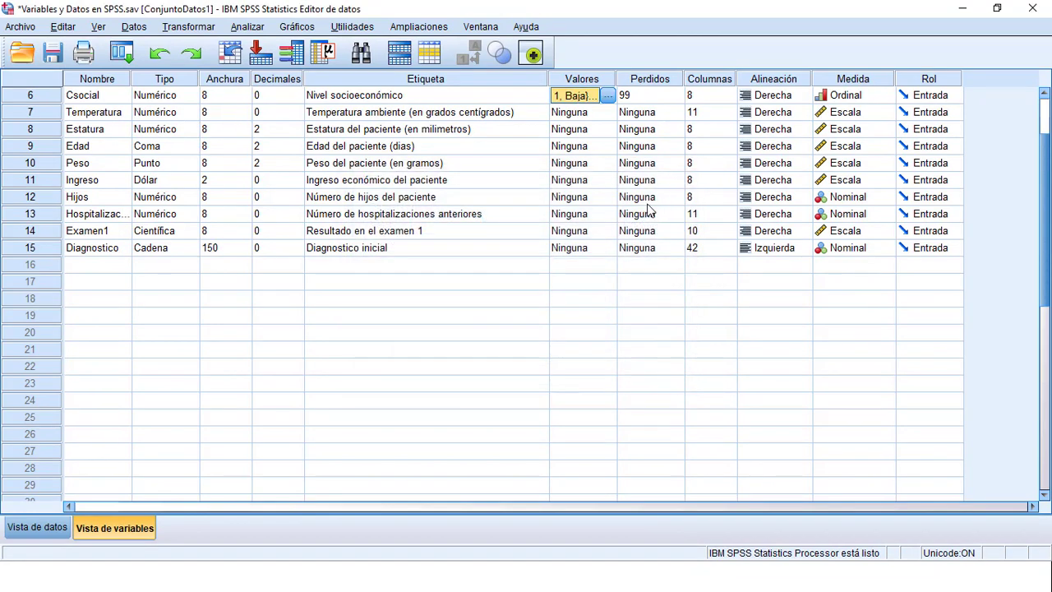
# Show the Triaje data column and compare its text levels with the Csocial codes in cases 1, 2 and 4
pyautogui.scroll(2, 609, 222)
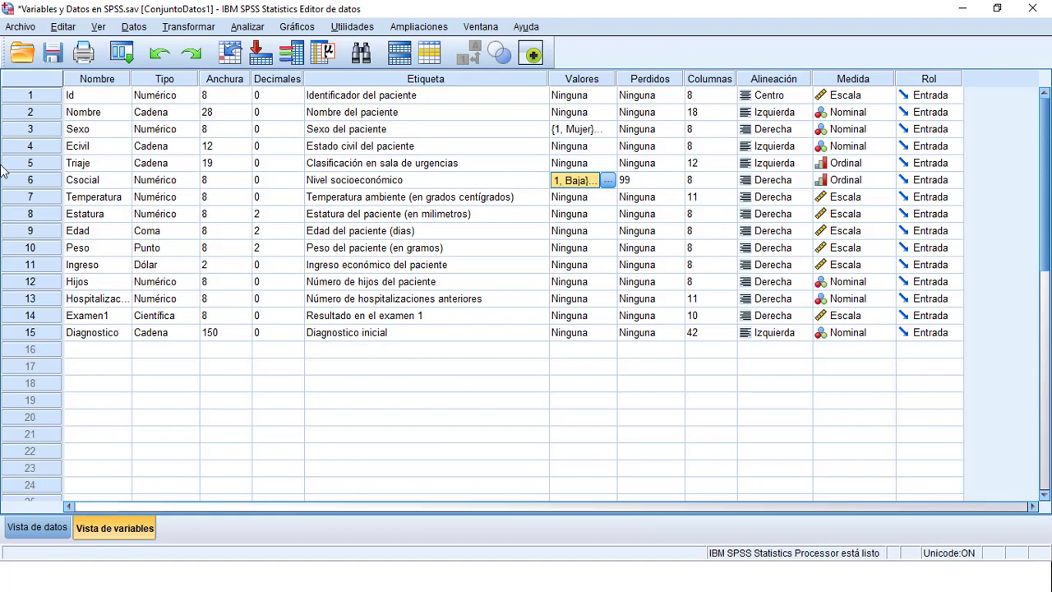
pyautogui.doubleClick(35, 163)
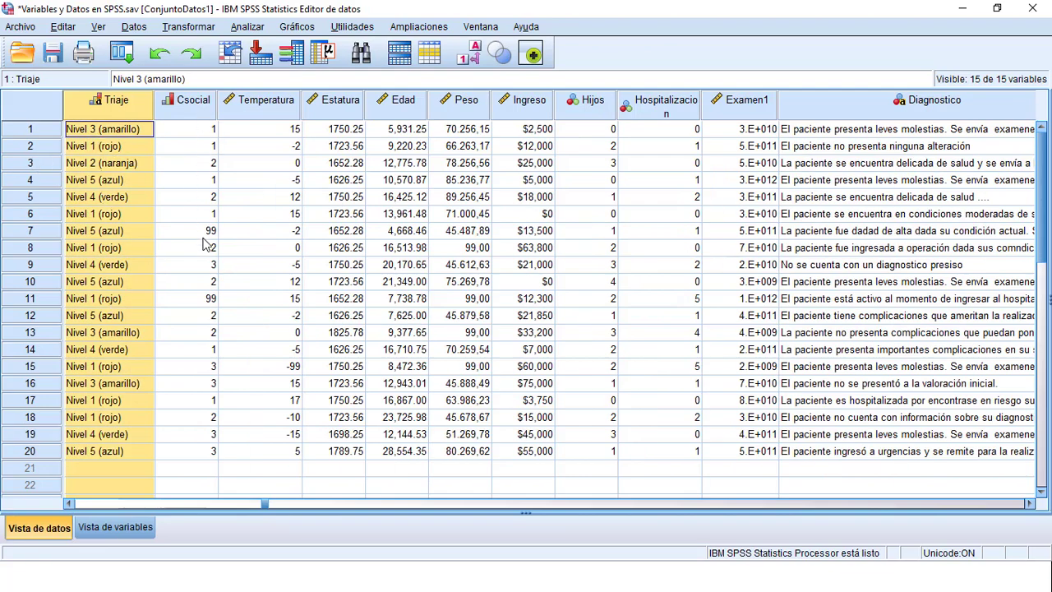
pyautogui.click(208, 131)
pyautogui.click(209, 146)
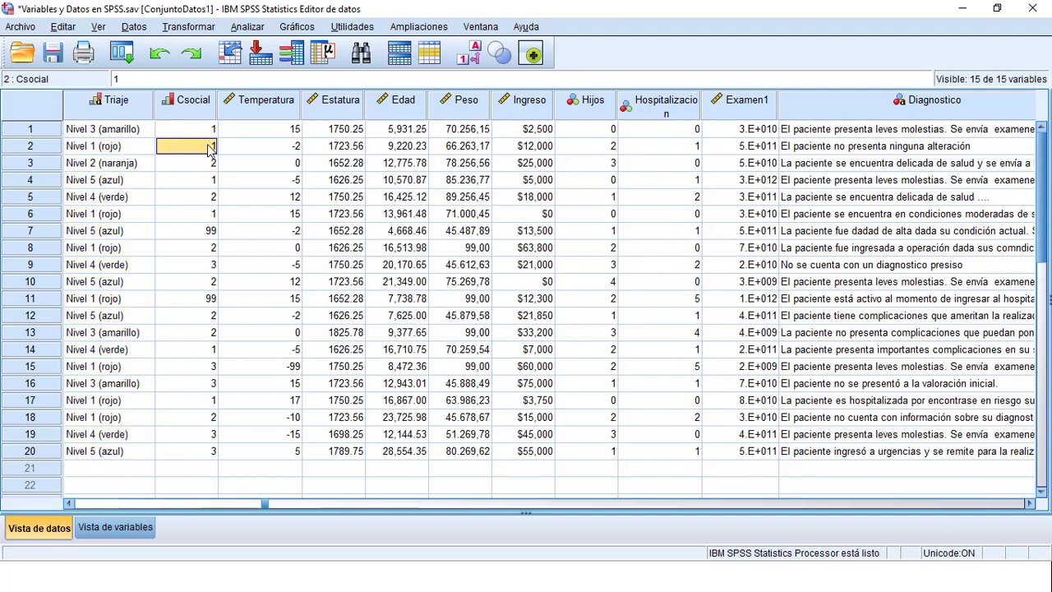
pyautogui.click(209, 182)
# Reopen the Csocial variable's definition to check what its codes stand for, leaving the value labels unchanged
pyautogui.doubleClick(206, 100)
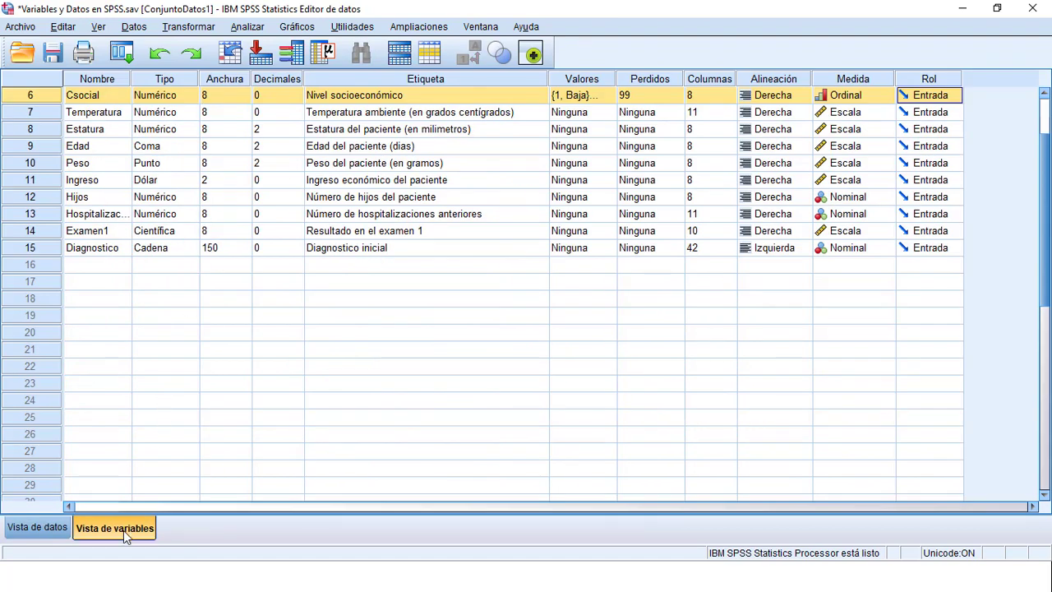
pyautogui.click(585, 95)
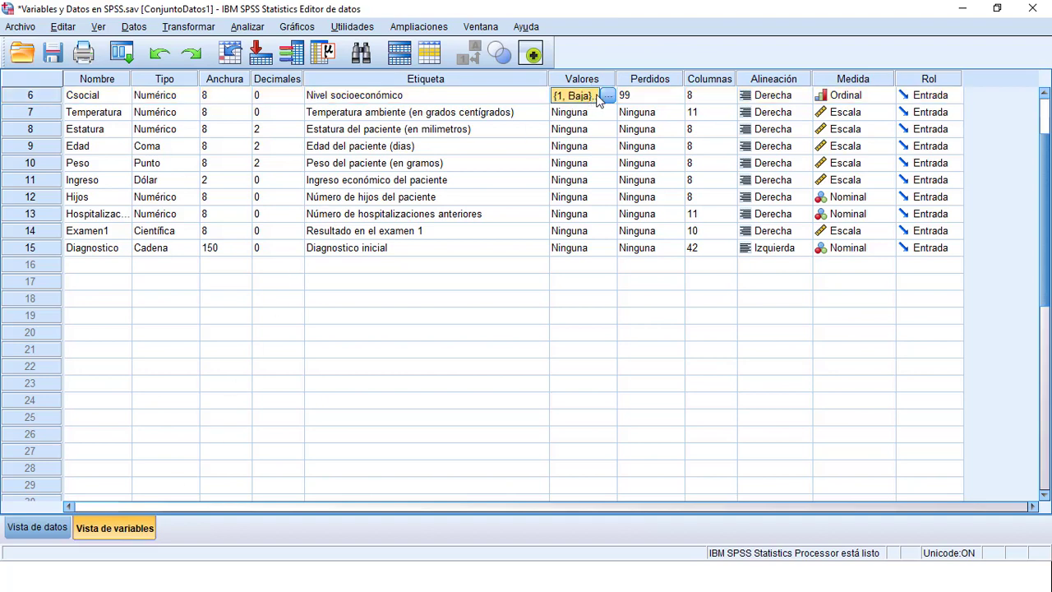
pyautogui.click(609, 96)
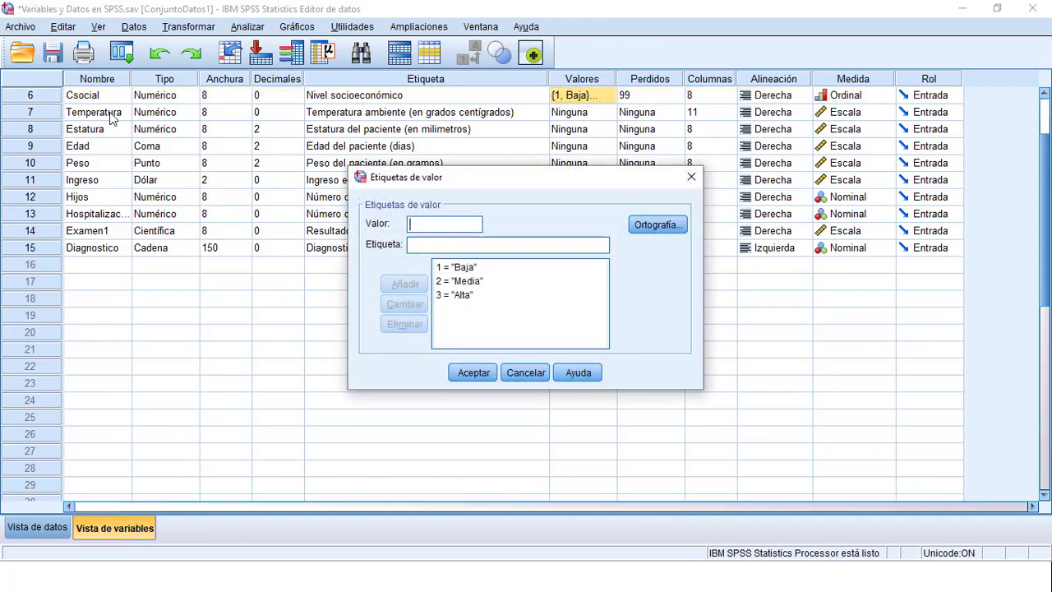
pyautogui.click(691, 178)
# Select the 99 code in case 7 of the Csocial data and check it against the variable's missing-value setting
pyautogui.doubleClick(51, 98)
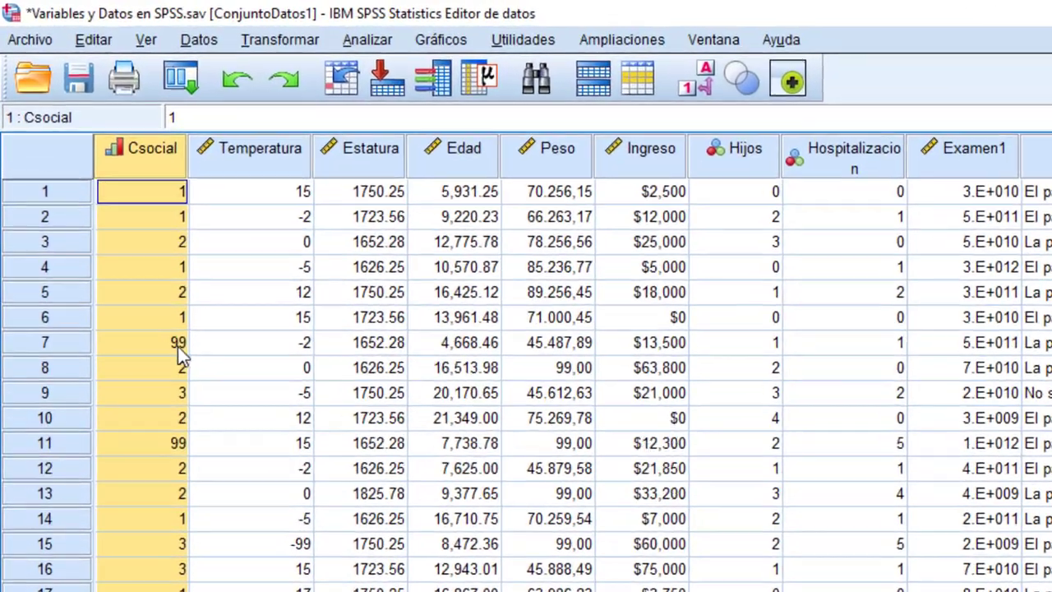
pyautogui.click(123, 232)
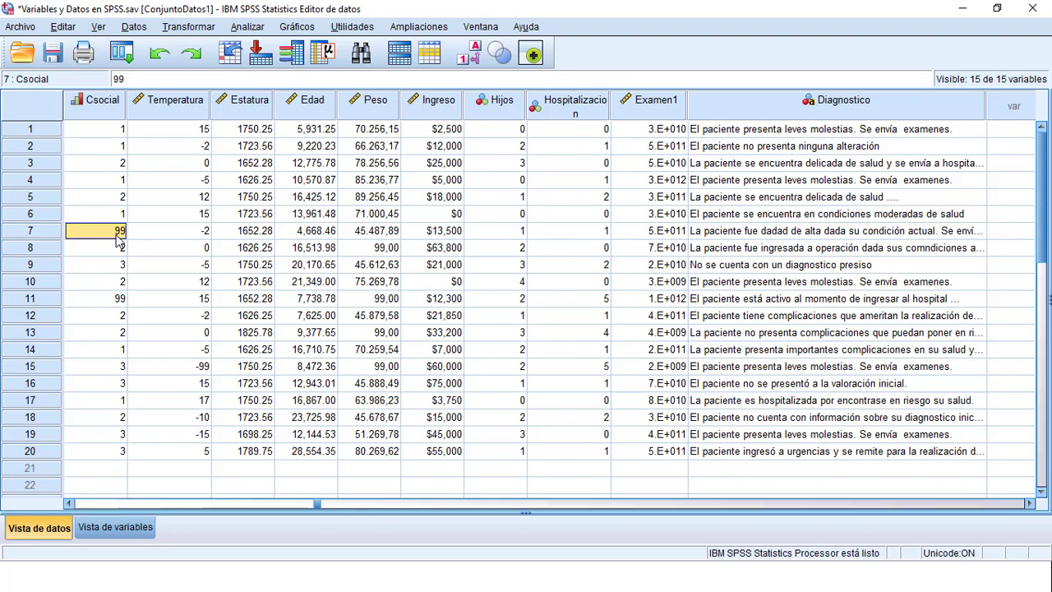
pyautogui.doubleClick(111, 99)
pyautogui.scroll(2, 491, 115)
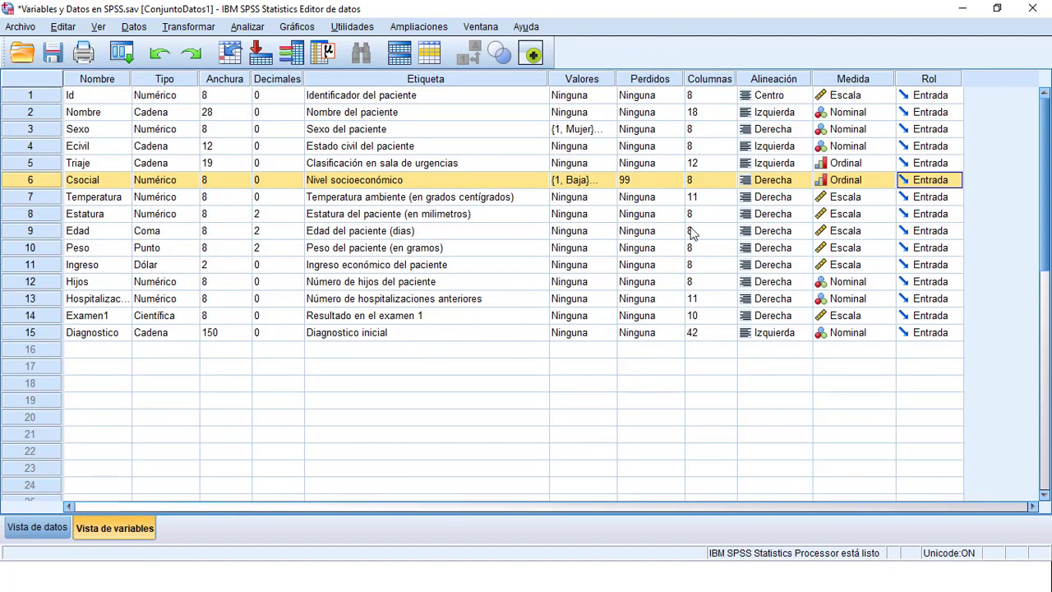
pyautogui.click(651, 182)
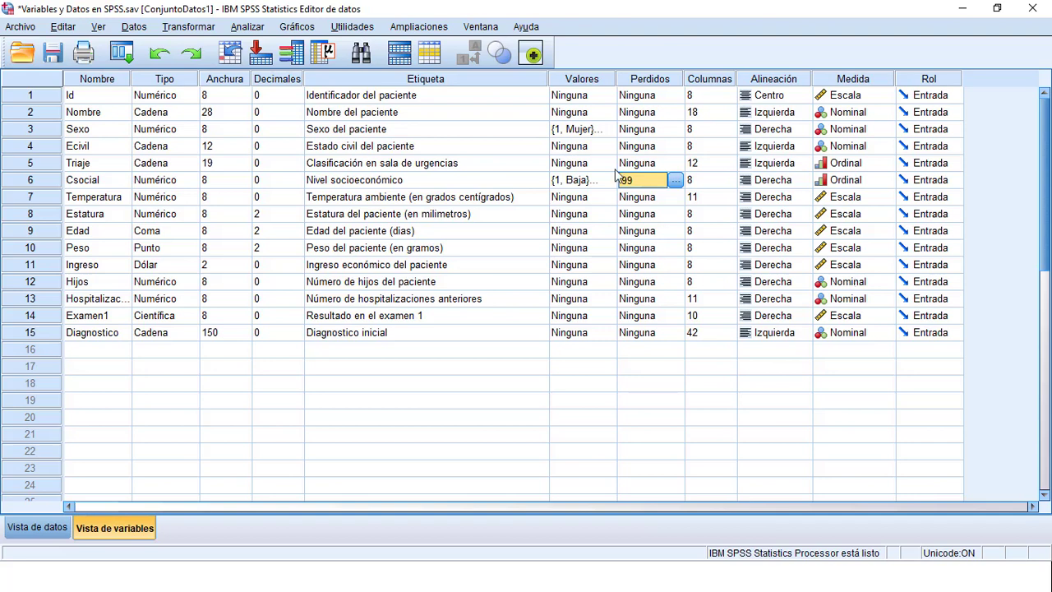
# Show the Temperatura data column and check the properties of the neighbouring scale variables Edad, Peso and Ingreso
pyautogui.doubleClick(37, 203)
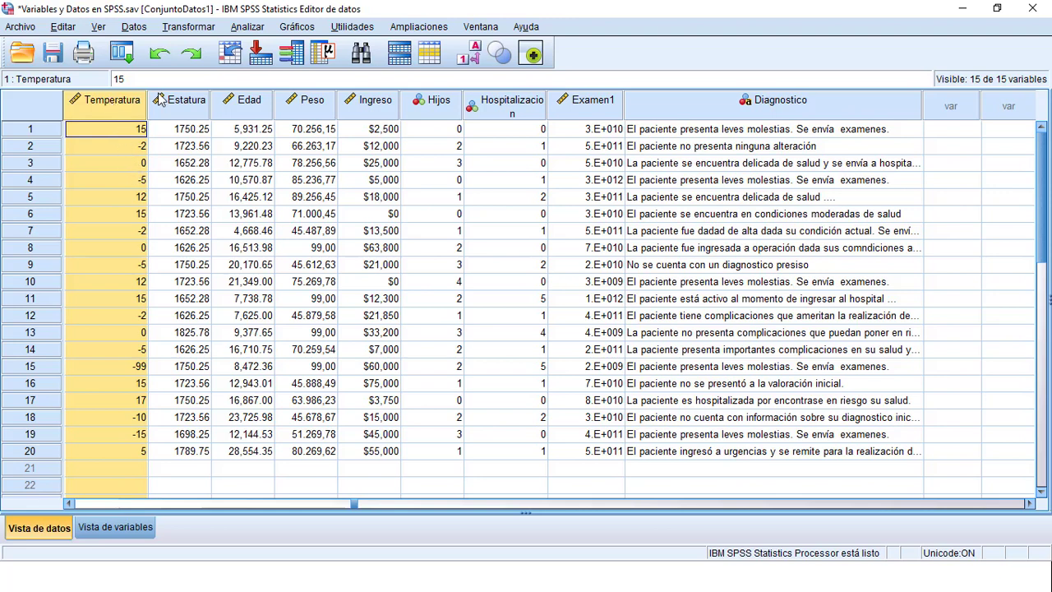
pyautogui.moveTo(246, 100)
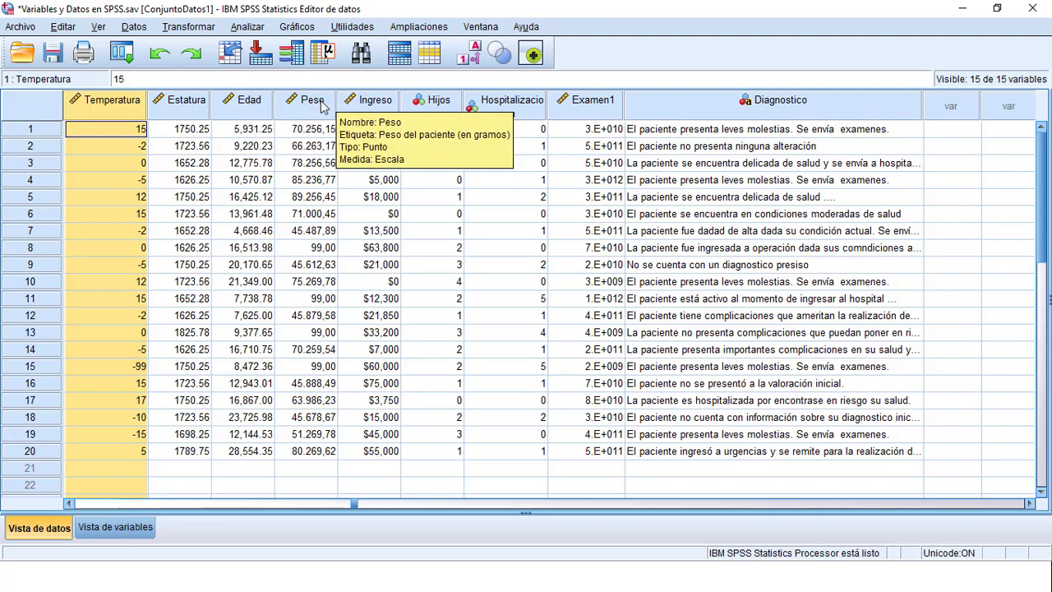
pyautogui.moveTo(368, 106)
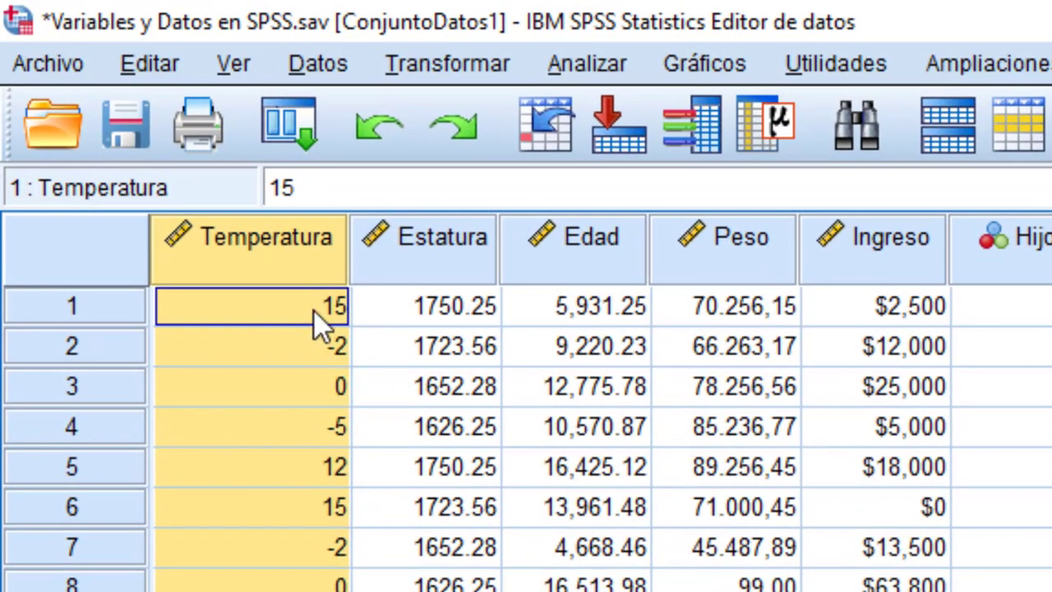
# Compare how the case 1 values of Estatura, Edad and Peso are formatted by selecting each one
pyautogui.click(467, 320)
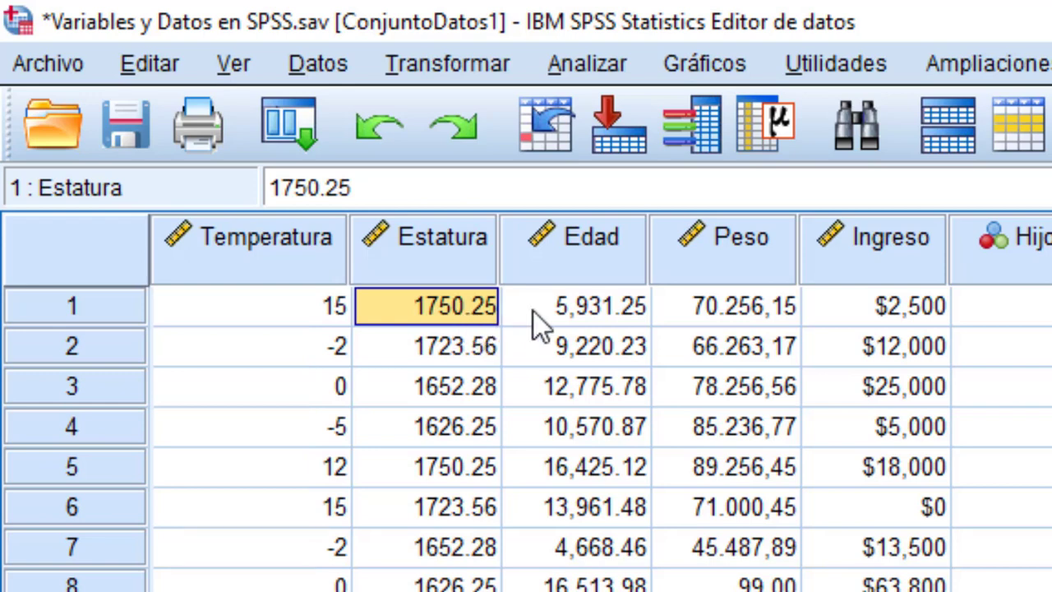
pyautogui.click(564, 307)
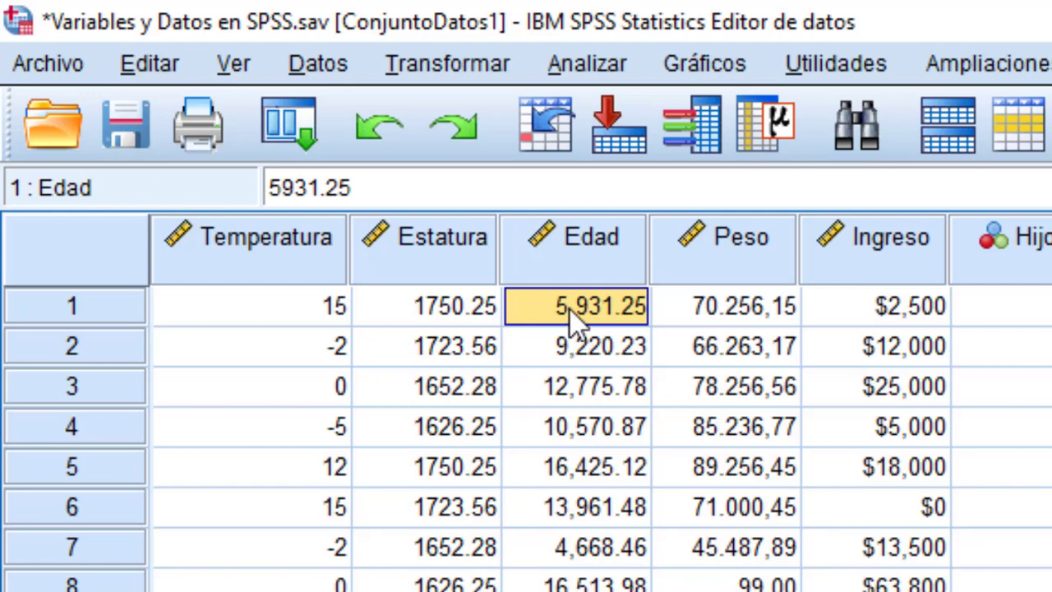
pyautogui.click(732, 319)
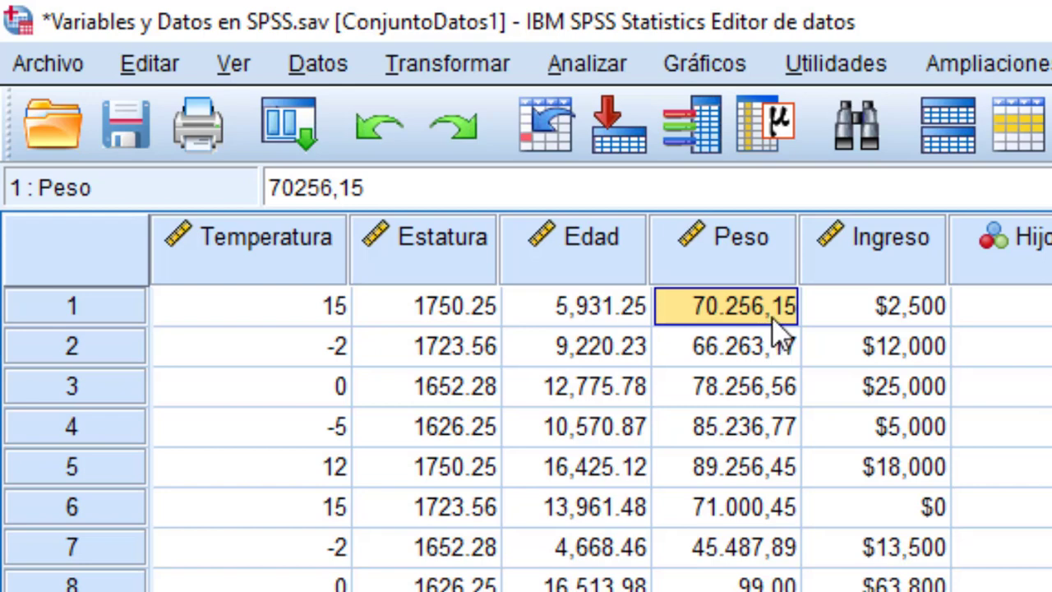
# Examine the Edad and Peso data columns, check Peso's definition in the variable list and return to its data
pyautogui.click(553, 253)
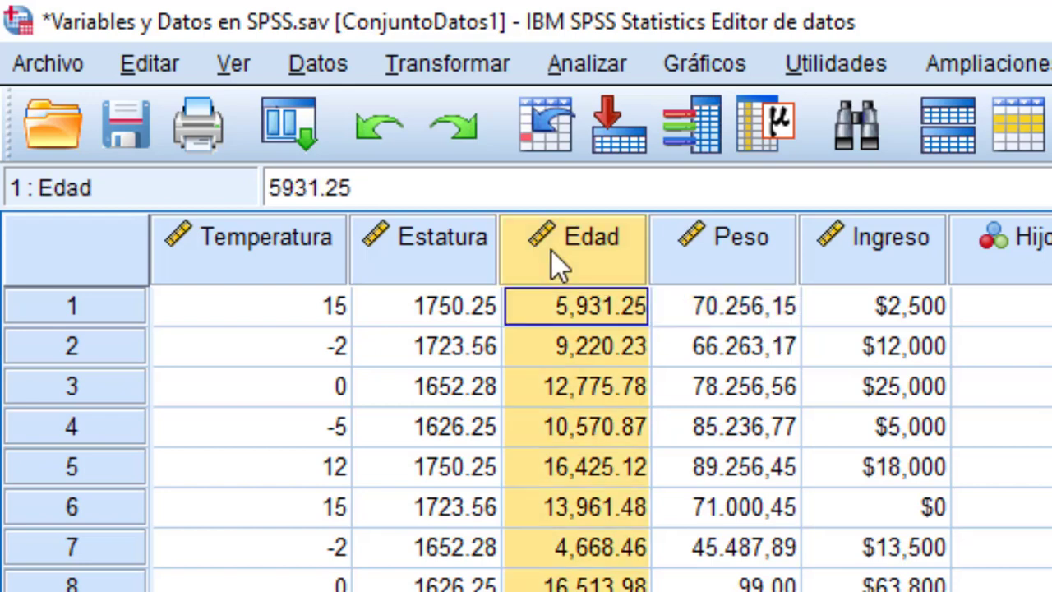
pyautogui.click(741, 248)
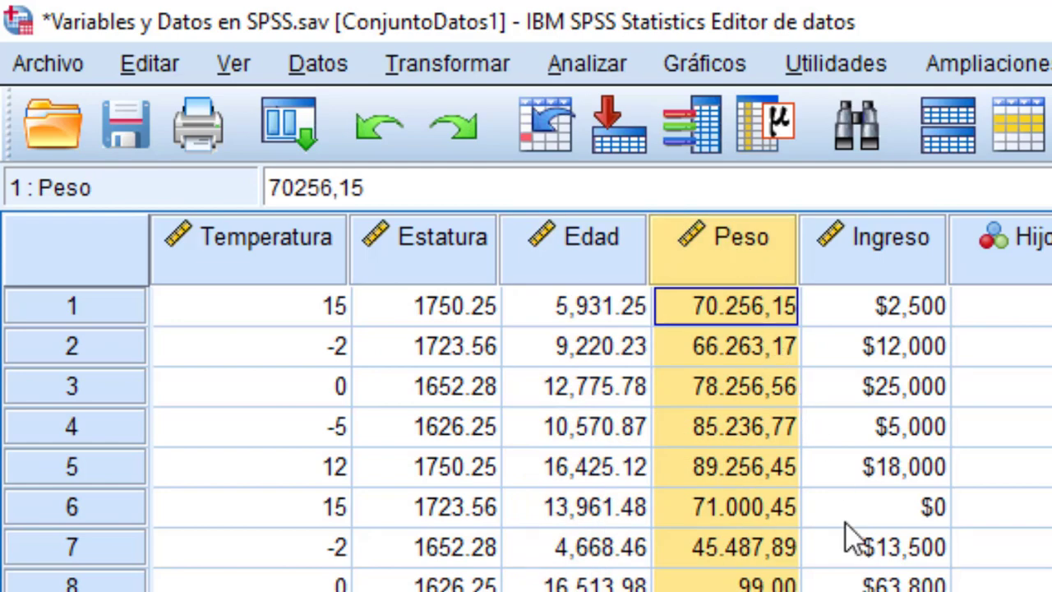
pyautogui.doubleClick(776, 271)
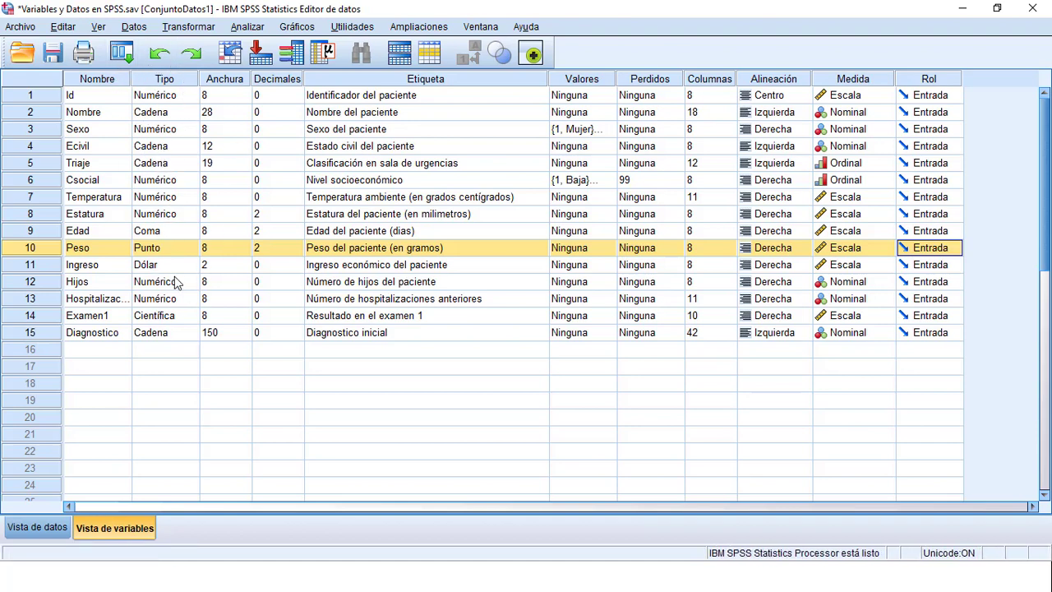
pyautogui.doubleClick(22, 256)
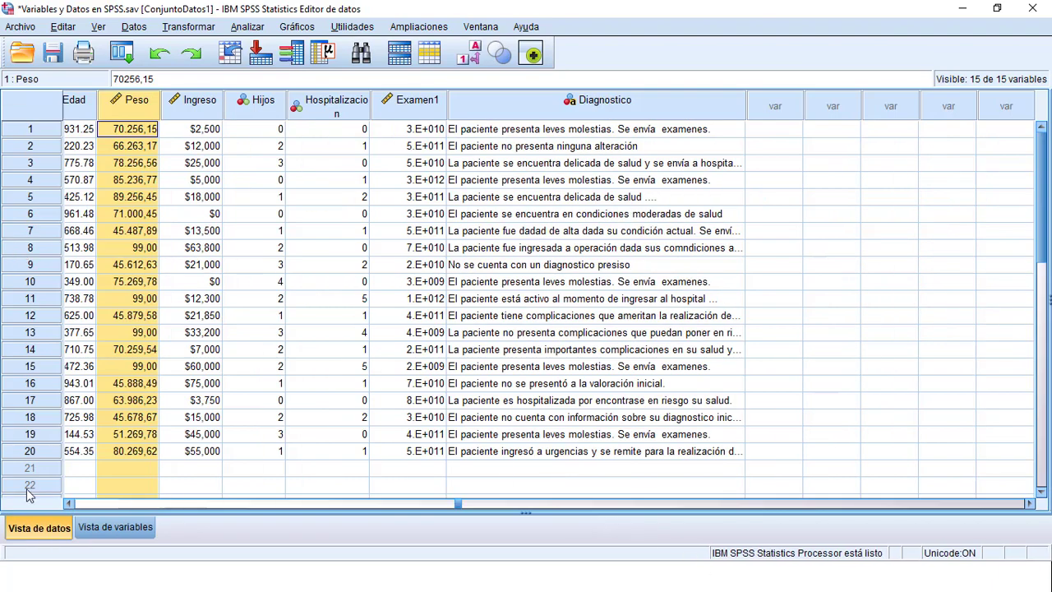
# Return to the first variables of the data and highlight the coded Sexo and Csocial columns
pyautogui.click(69, 504)
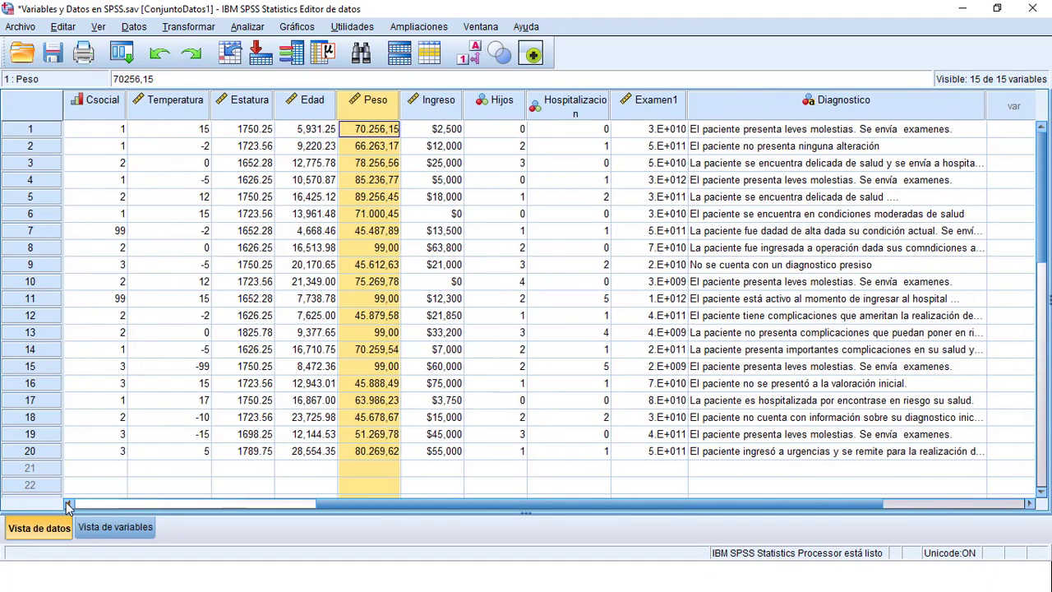
pyautogui.click(69, 504)
pyautogui.click(69, 504)
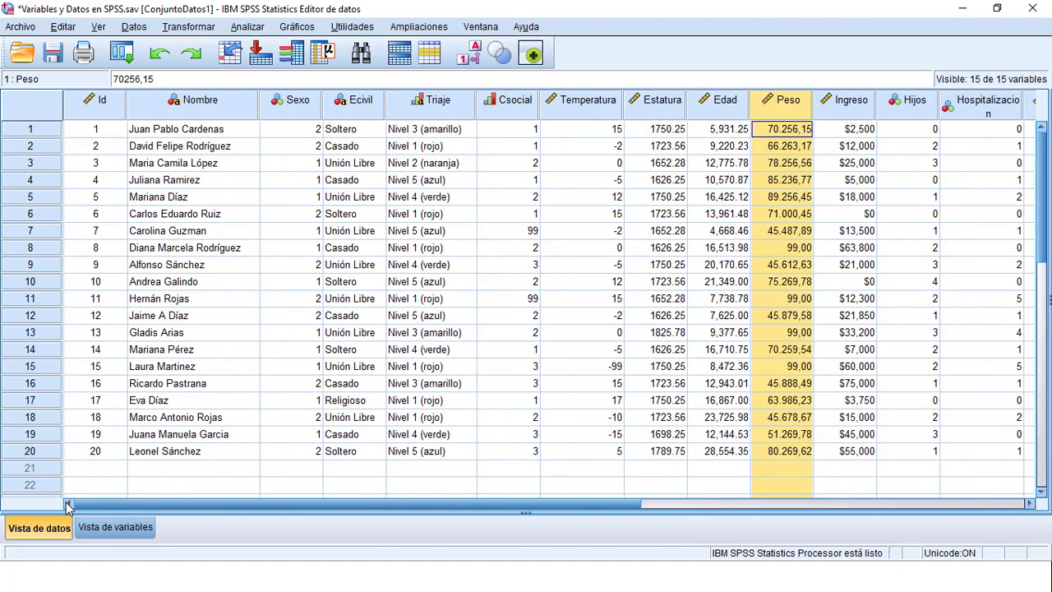
pyautogui.click(310, 129)
pyautogui.doubleClick(310, 131)
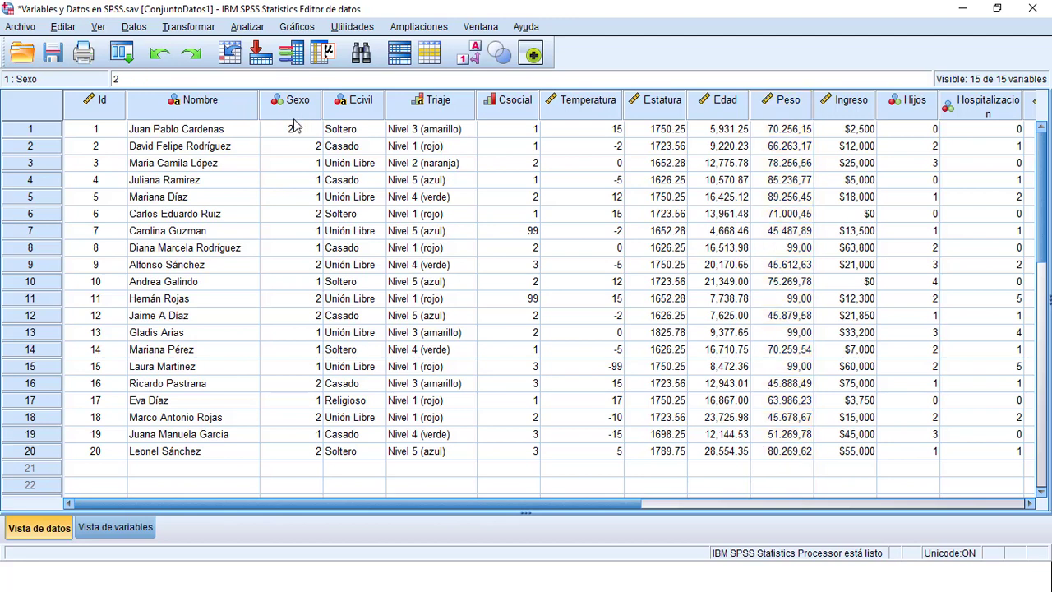
pyautogui.click(293, 99)
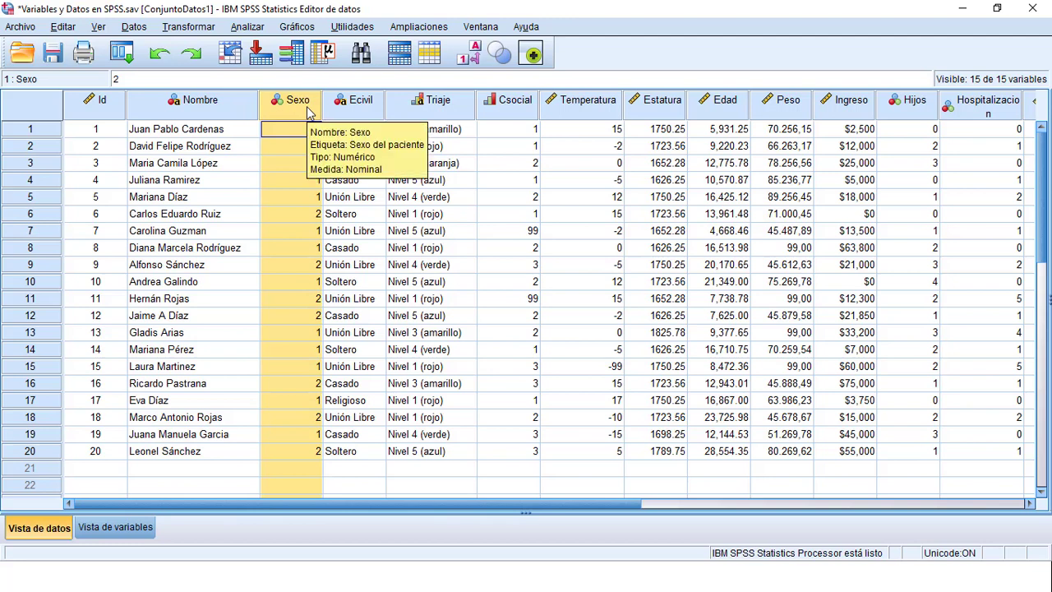
pyautogui.click(525, 103)
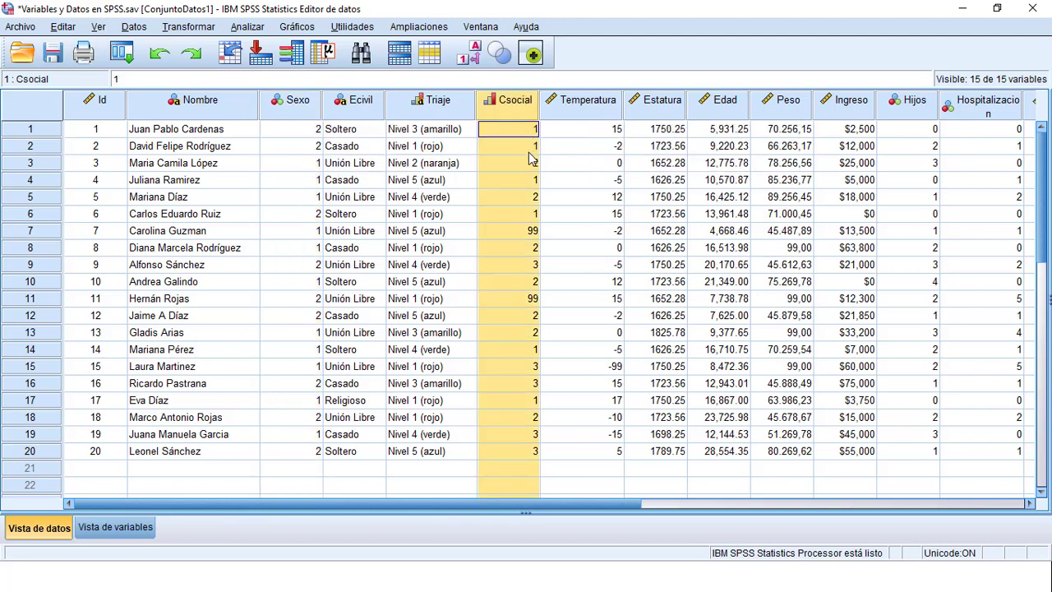
# Inspect the Sexo codes in cases 2, 3 and 6 and the Csocial codes in cases 1, 3, 5 and 7
pyautogui.click(302, 147)
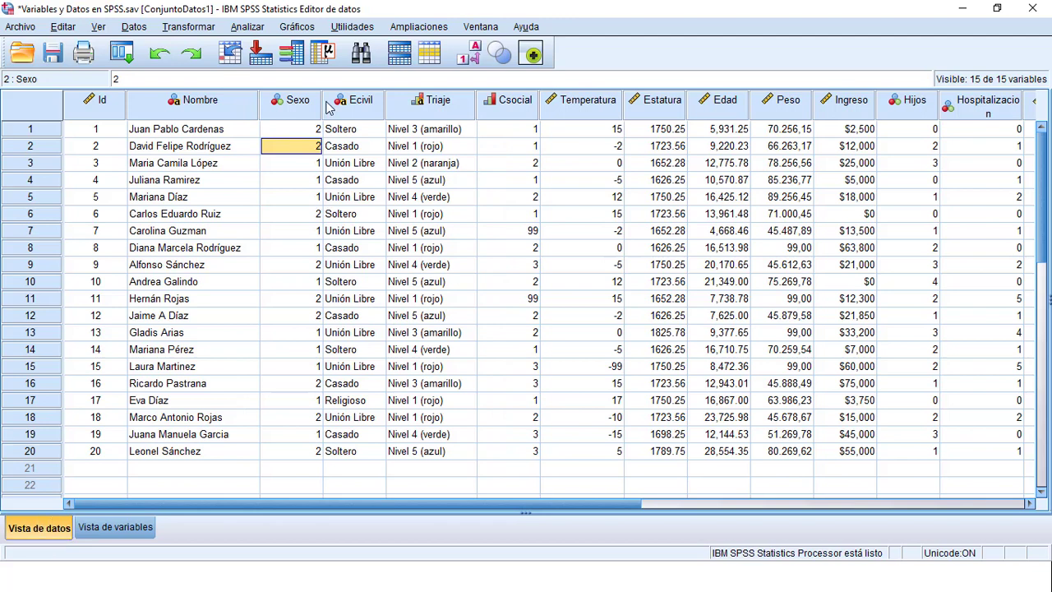
pyautogui.click(312, 168)
pyautogui.click(529, 204)
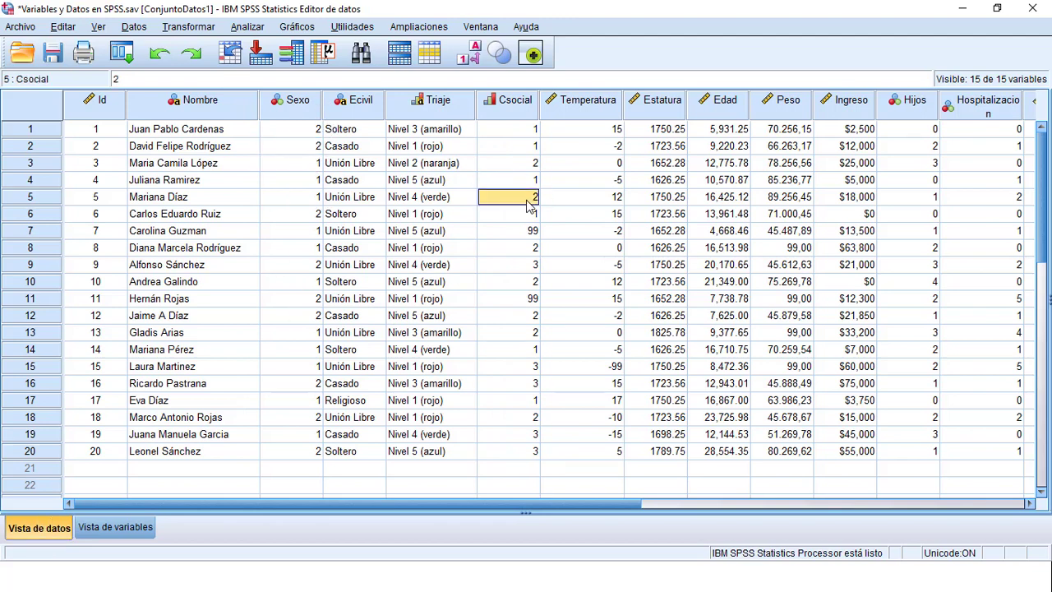
pyautogui.click(312, 216)
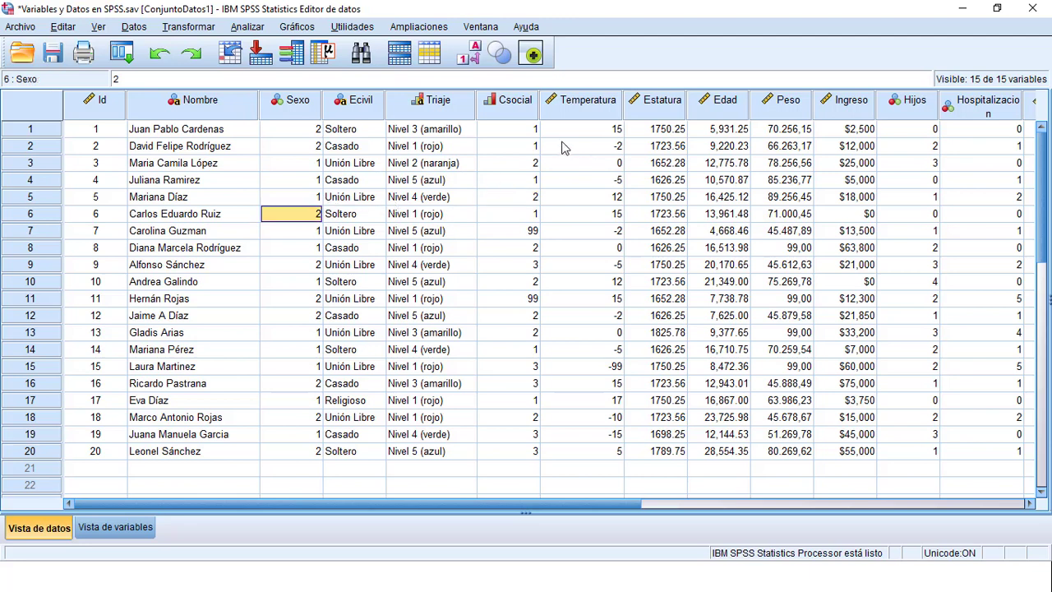
pyautogui.click(535, 130)
pyautogui.click(533, 166)
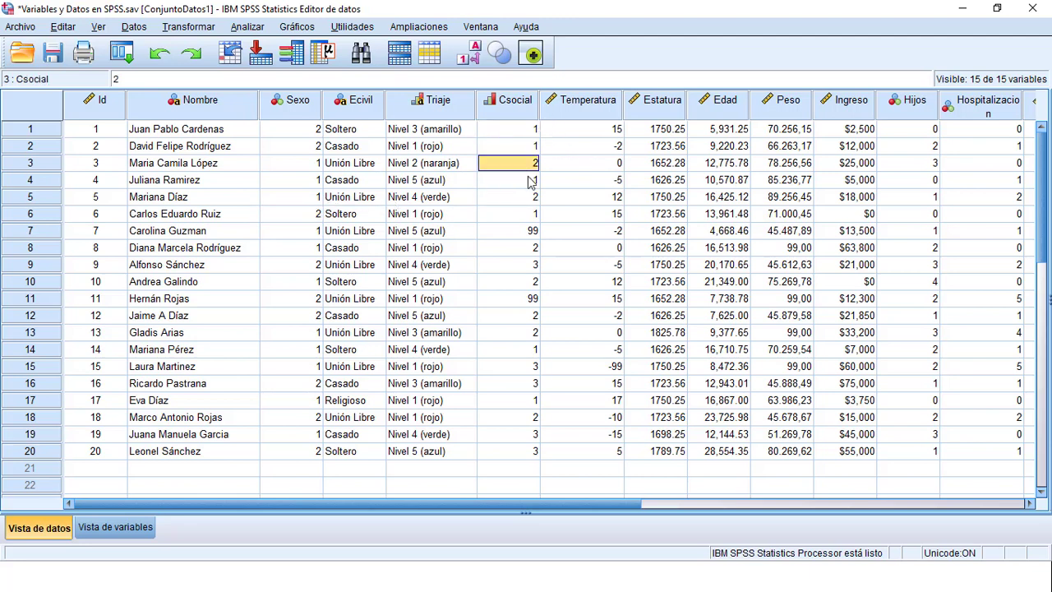
pyautogui.click(530, 232)
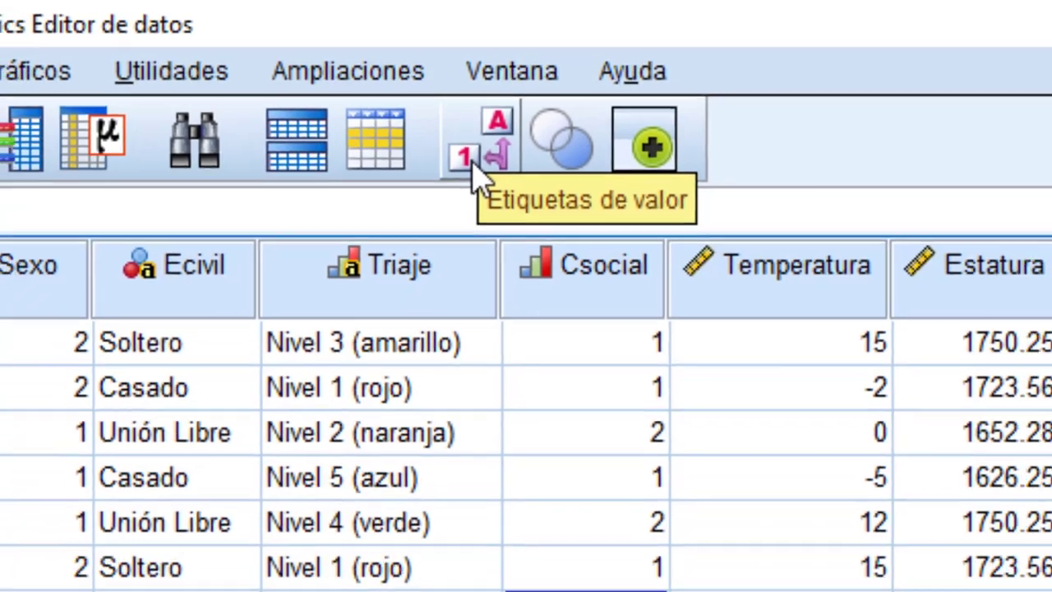
# Switch the value labels on and off twice to compare the Sexo and Csocial labels with their codes, ending on codes
pyautogui.click(475, 174)
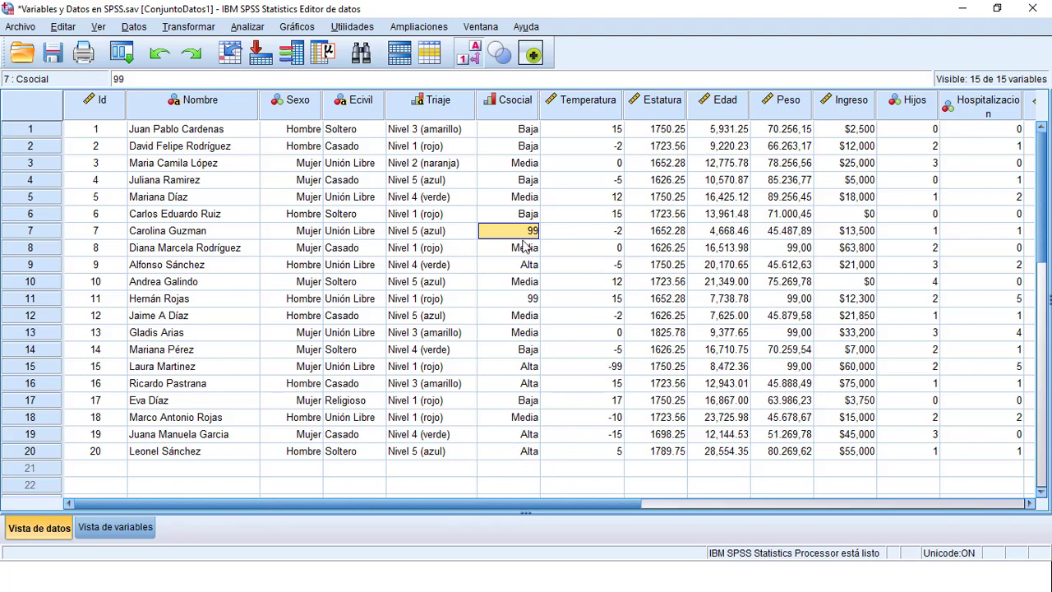
pyautogui.click(469, 54)
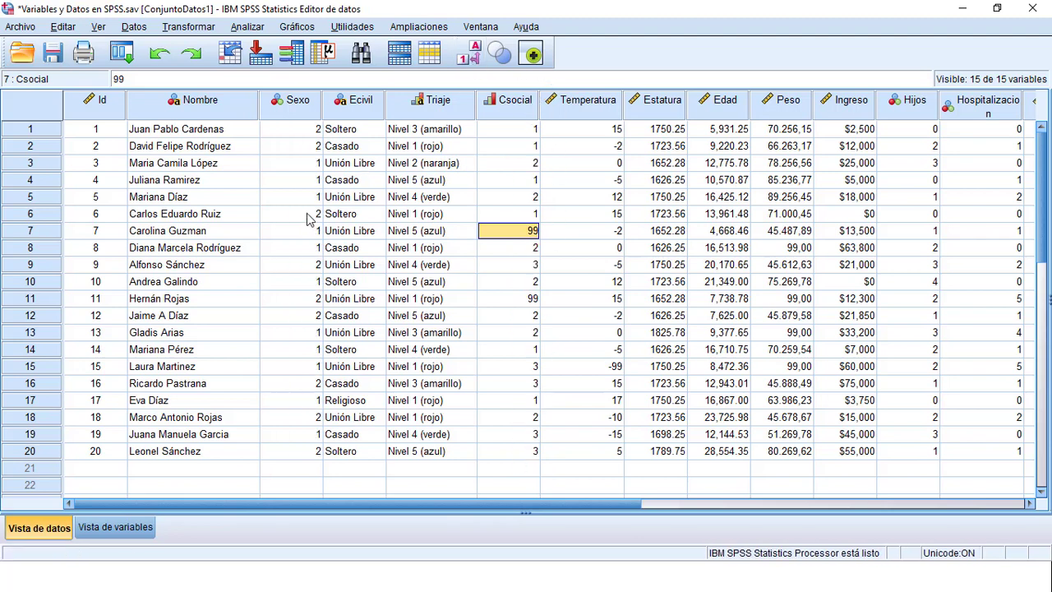
pyautogui.click(470, 54)
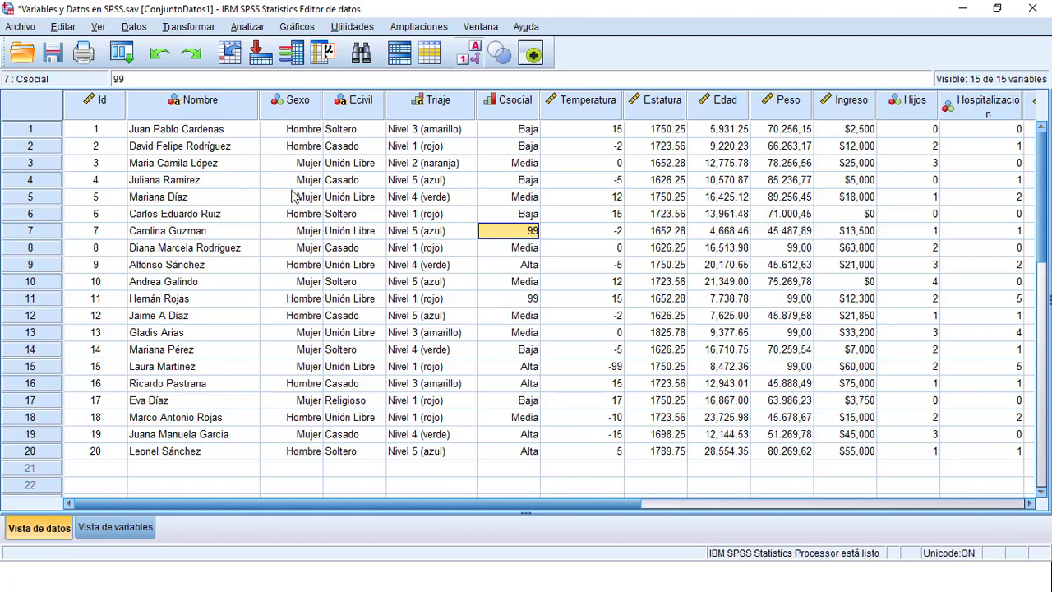
pyautogui.click(476, 55)
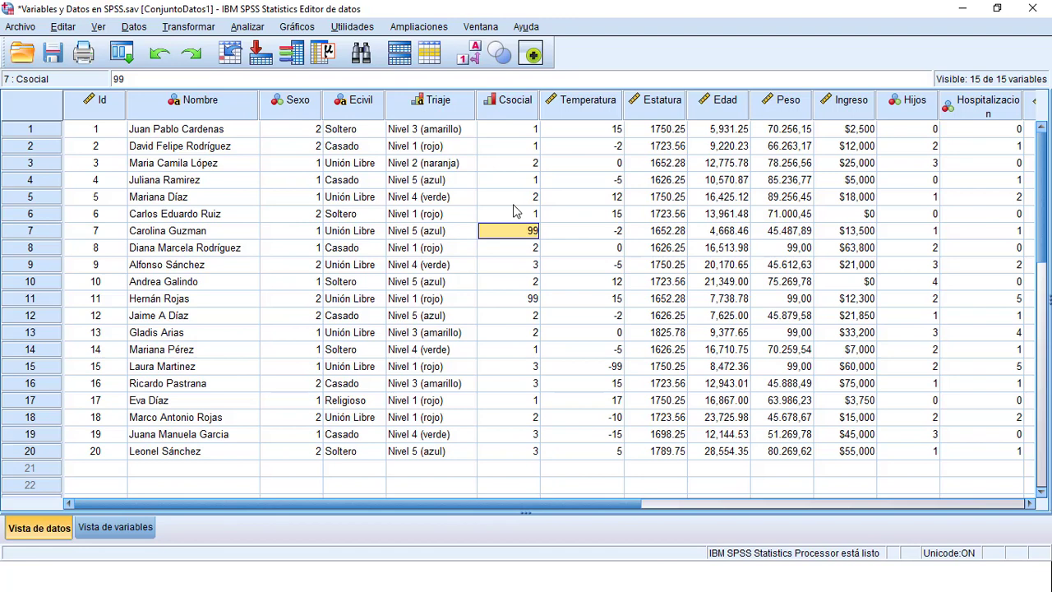